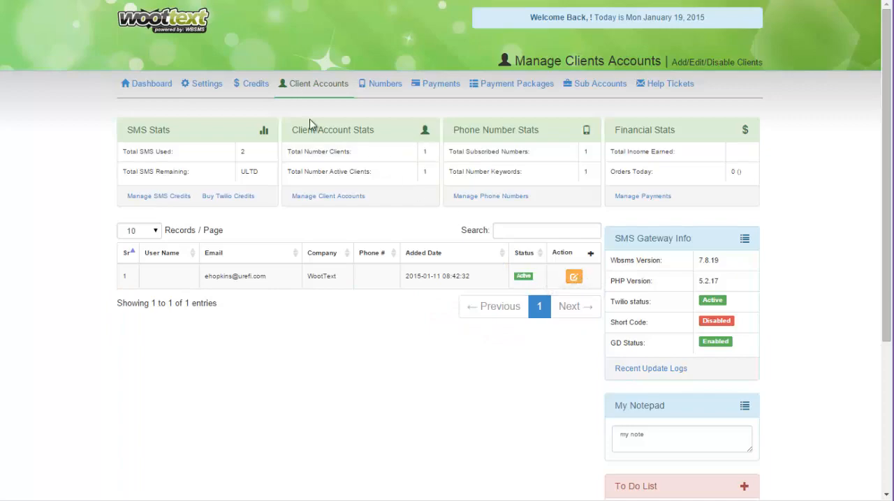
Step: Go from the gateway home page to the client accounts management page and open a blank form for a new account
{"action": "left_click", "coordinate": [177, 19]}
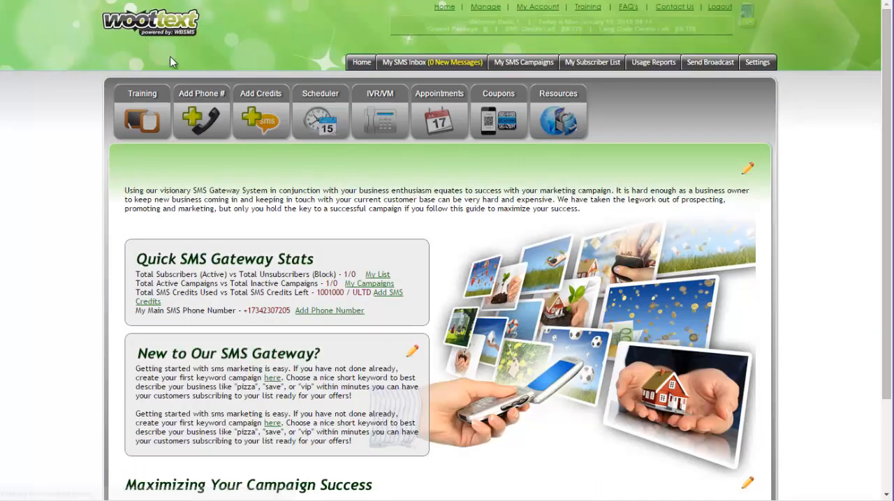
{"action": "left_click", "coordinate": [486, 7]}
{"action": "left_click", "coordinate": [324, 86]}
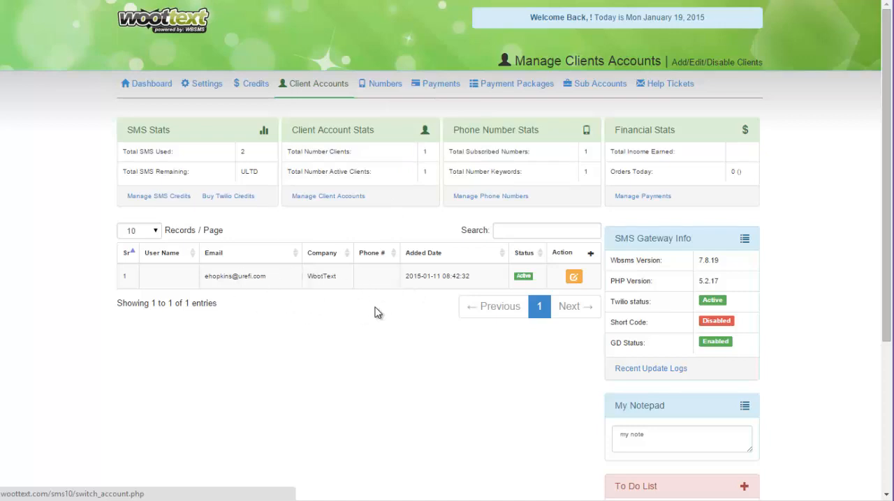
{"action": "left_click", "coordinate": [590, 255]}
{"action": "left_click", "coordinate": [349, 272]}
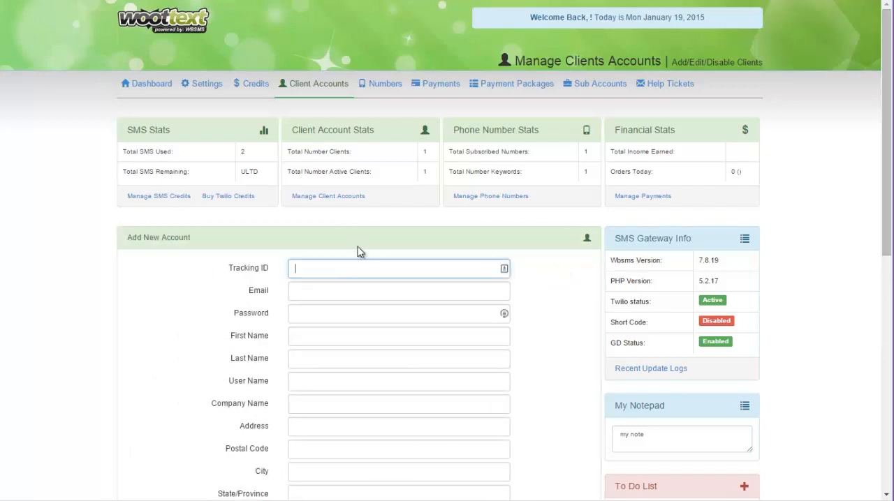
Step: Look through the fields of the new account form, from the tracking ID down to the package and account type options
{"action": "scroll", "coordinate": [359, 244], "scroll_direction": "down", "scroll_amount": 1}
{"action": "scroll", "coordinate": [419, 243], "scroll_direction": "up", "scroll_amount": 1}
{"action": "left_click", "coordinate": [309, 271]}
{"action": "left_click", "coordinate": [234, 272]}
{"action": "left_click", "coordinate": [298, 294]}
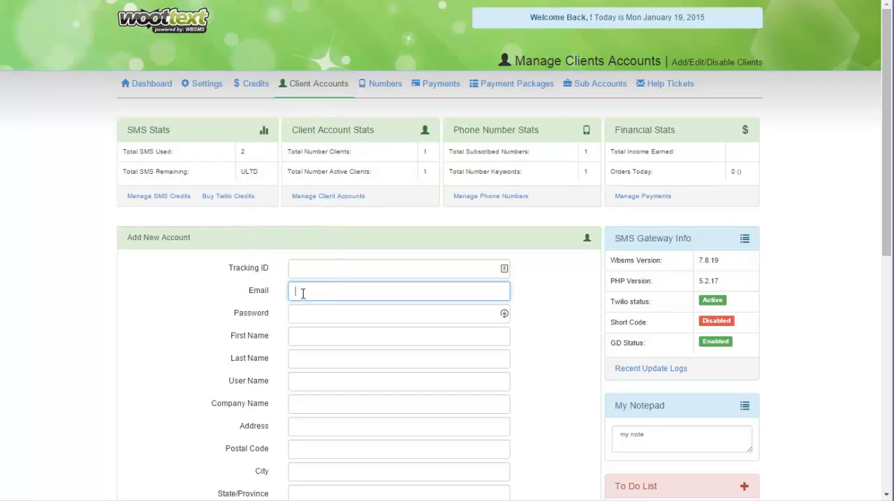
{"action": "scroll", "coordinate": [339, 316], "scroll_direction": "down", "scroll_amount": 6}
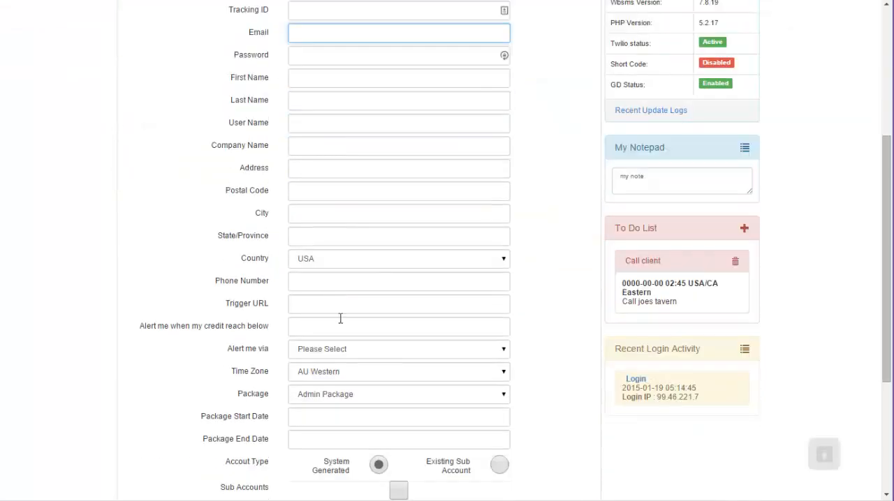
{"action": "scroll", "coordinate": [370, 386], "scroll_direction": "up", "scroll_amount": 6}
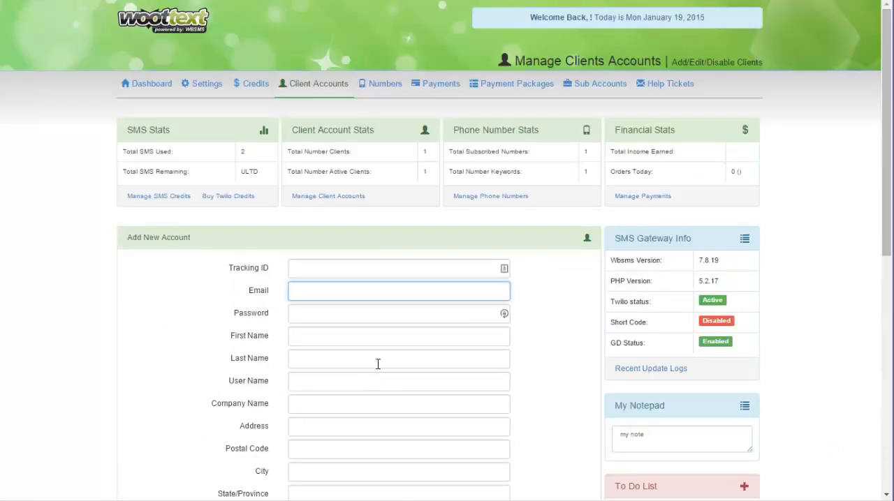
{"action": "scroll", "coordinate": [377, 363], "scroll_direction": "down", "scroll_amount": 6}
{"action": "scroll", "coordinate": [379, 373], "scroll_direction": "up", "scroll_amount": 5}
{"action": "scroll", "coordinate": [495, 371], "scroll_direction": "up", "scroll_amount": 1}
{"action": "scroll", "coordinate": [556, 276], "scroll_direction": "down", "scroll_amount": 3}
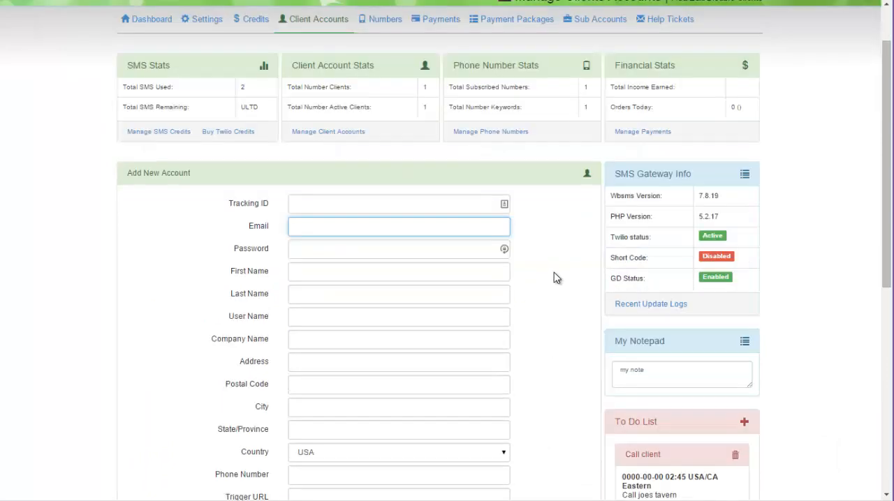
{"action": "scroll", "coordinate": [556, 277], "scroll_direction": "up", "scroll_amount": 2}
Step: Enter the new client's email address and account password
{"action": "left_click", "coordinate": [308, 247]}
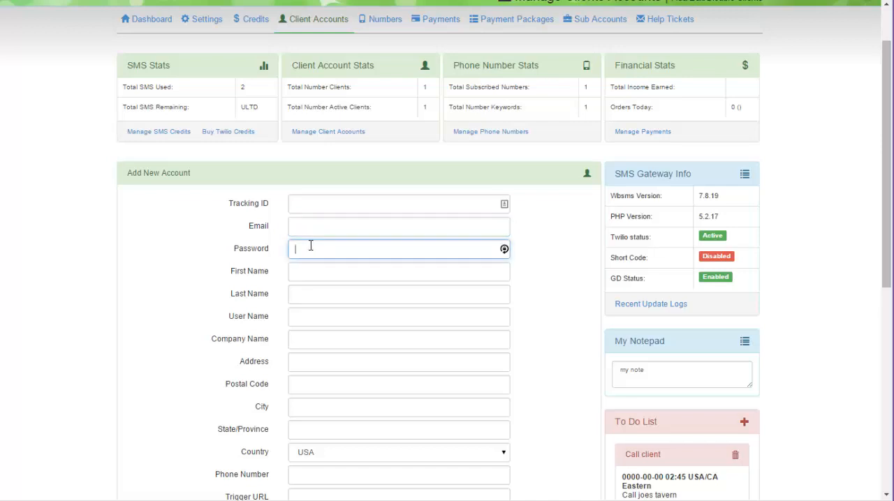
{"action": "left_click", "coordinate": [300, 225]}
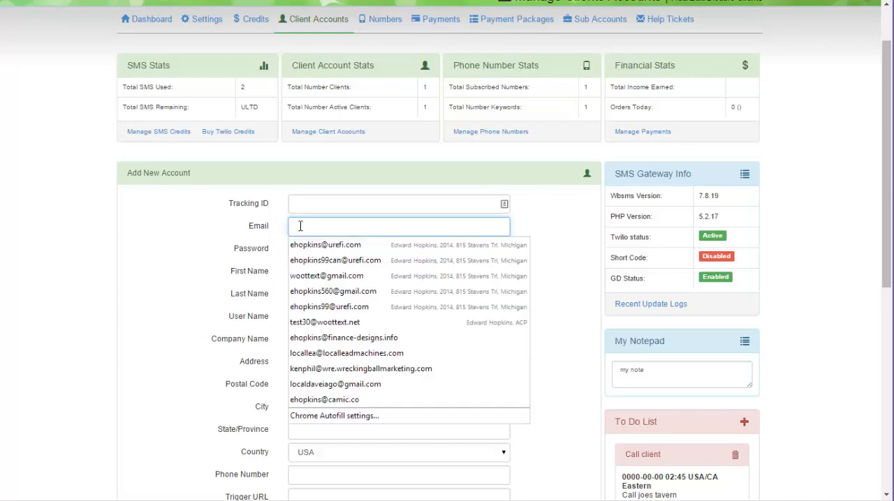
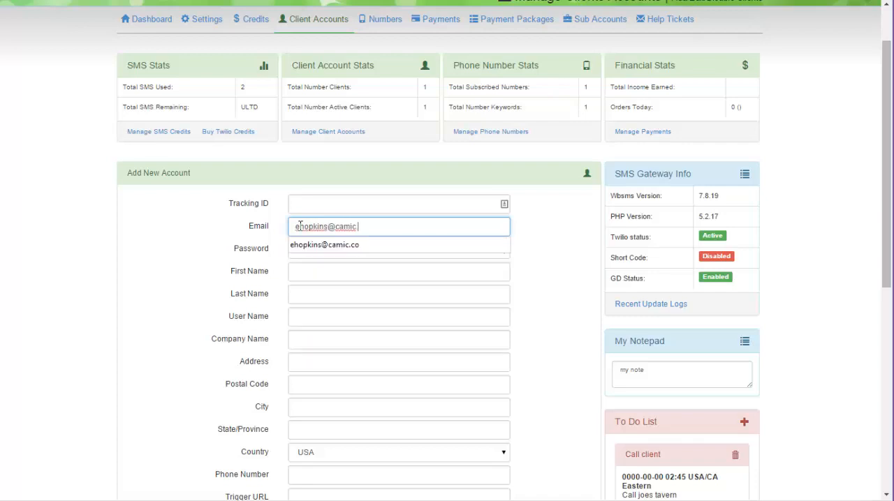
{"action": "left_click", "coordinate": [302, 249]}
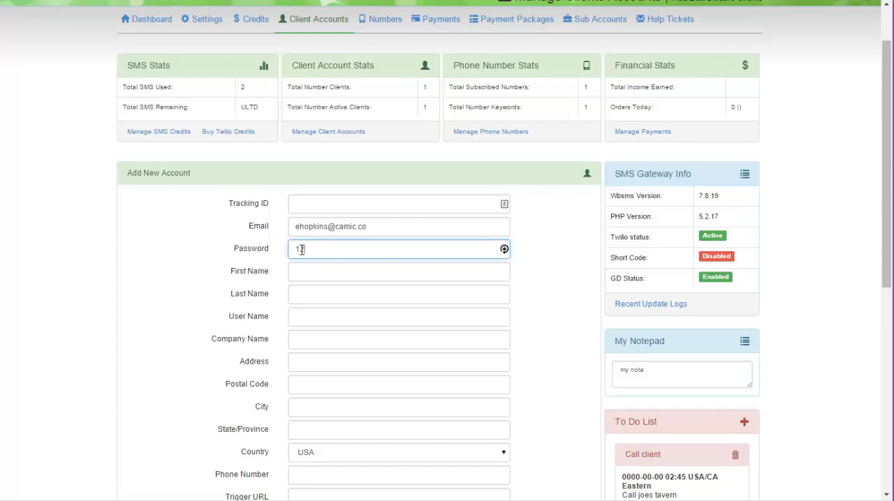
Step: Fill in the client's first name, last name and user name in the new account form
{"action": "left_click", "coordinate": [302, 270]}
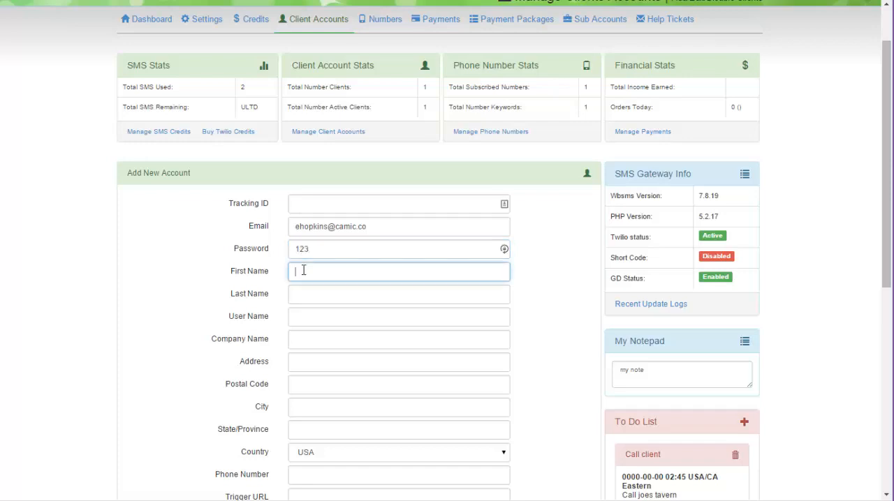
{"action": "key", "text": "Tab"}
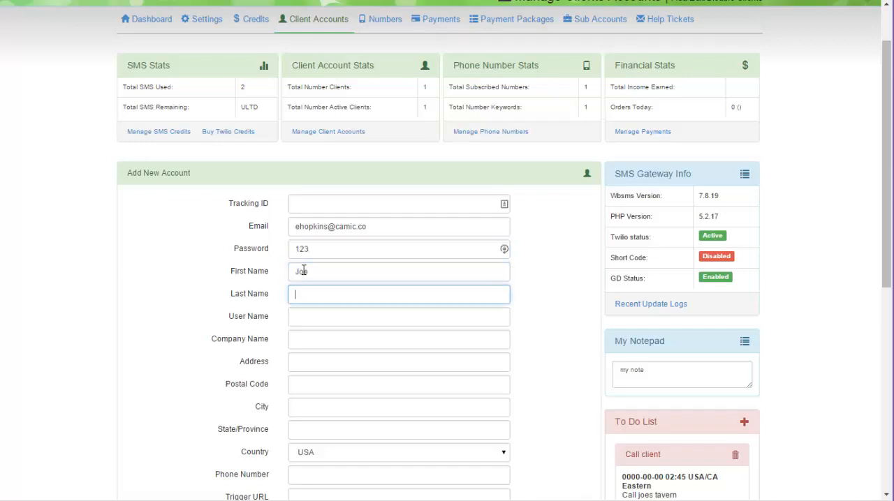
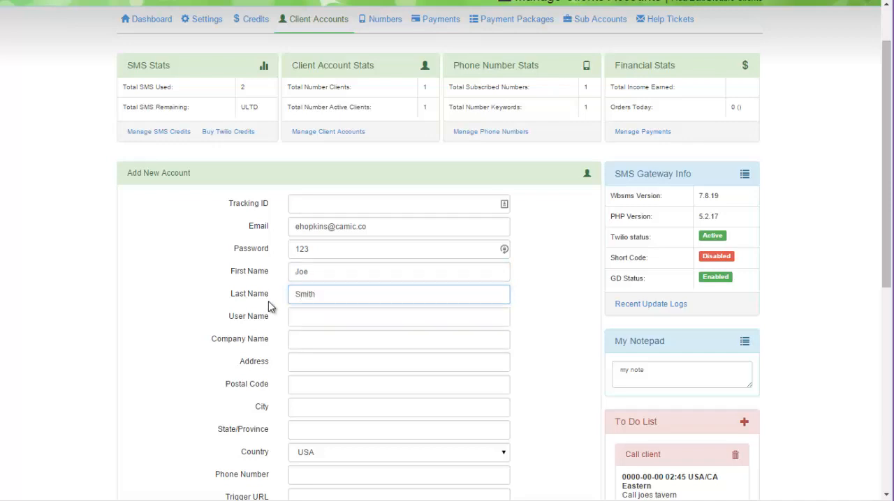
{"action": "left_click", "coordinate": [319, 314]}
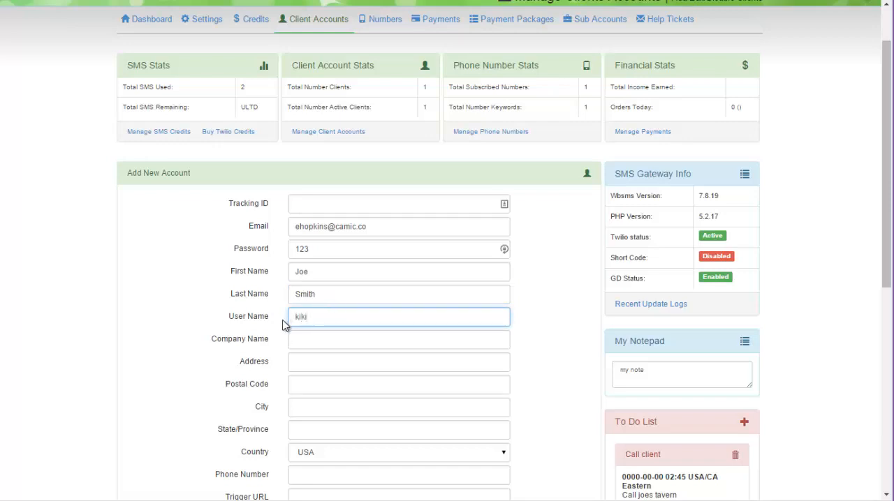
Step: Set the new account's company name to Joes Tavern
{"action": "left_click", "coordinate": [301, 339]}
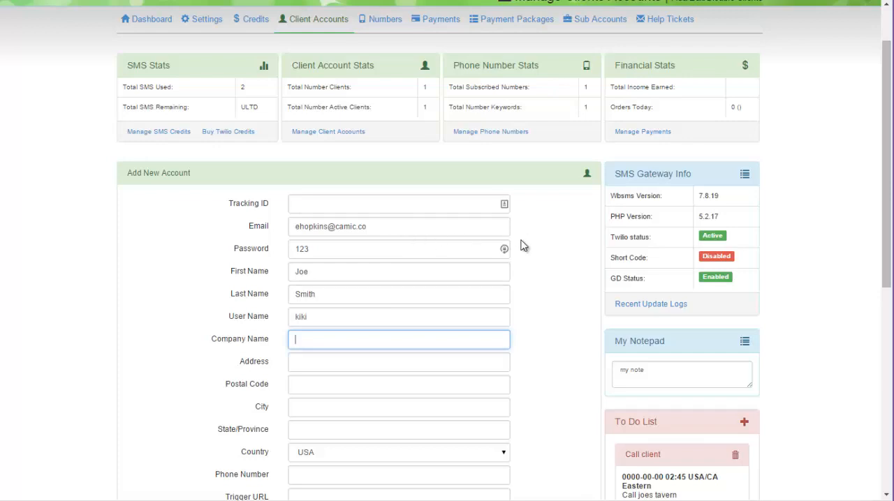
{"action": "left_click", "coordinate": [293, 340]}
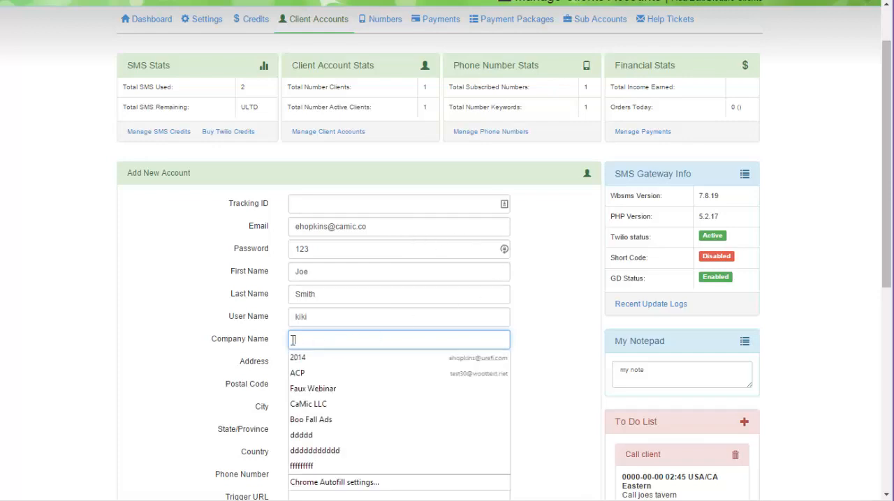
{"action": "left_click", "coordinate": [183, 312]}
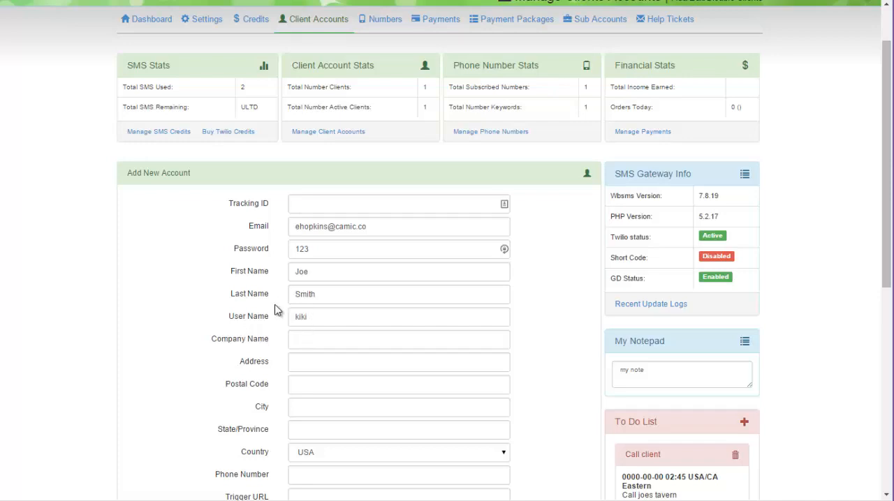
{"action": "left_click", "coordinate": [314, 341]}
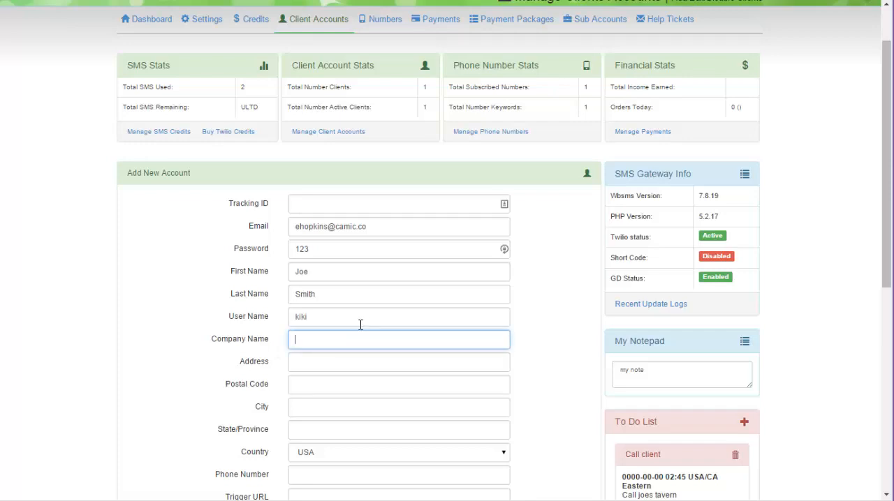
{"action": "type", "text": "Joes Tavern"}
Step: Fill in the client's street address, postal code, city and state from the saved suggestions
{"action": "left_click", "coordinate": [333, 363]}
{"action": "type", "text": "77"}
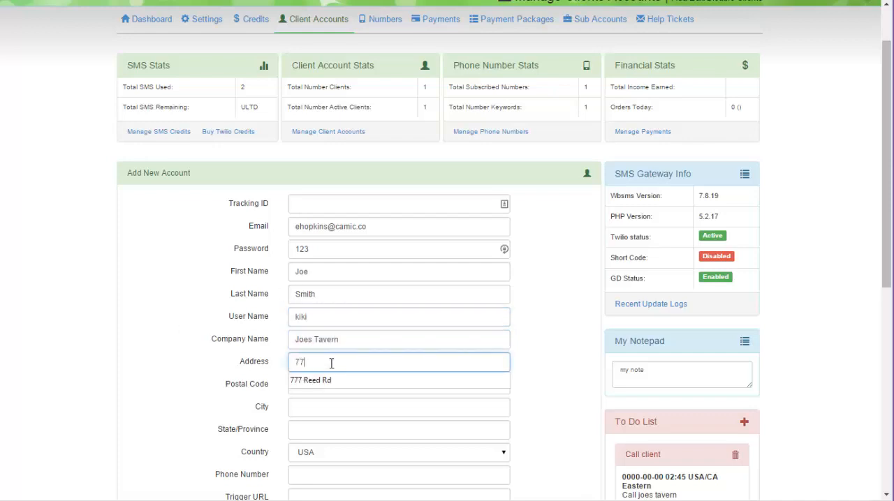
{"action": "left_click", "coordinate": [316, 380]}
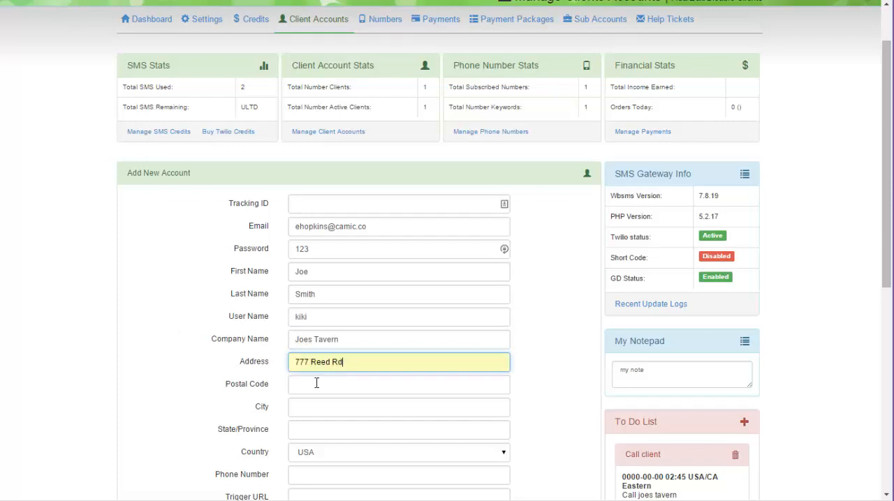
{"action": "left_click", "coordinate": [314, 384]}
{"action": "left_click", "coordinate": [307, 405]}
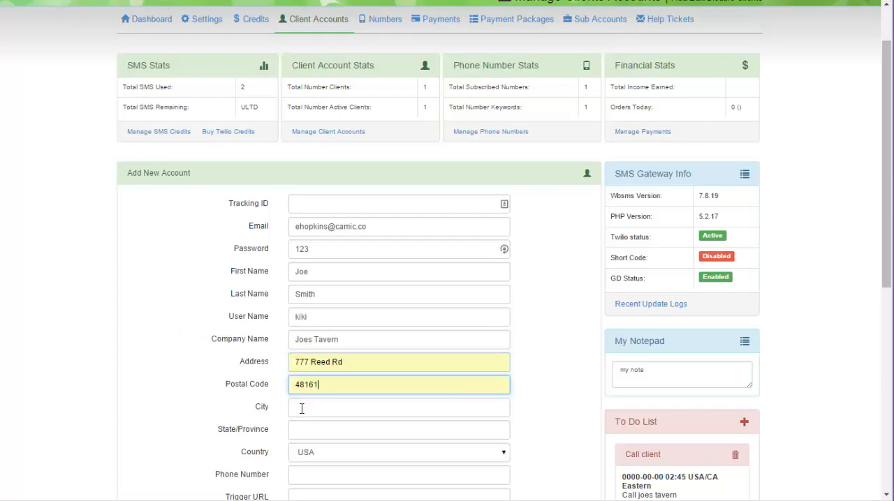
{"action": "left_click", "coordinate": [302, 409]}
{"action": "left_click", "coordinate": [306, 425]}
{"action": "left_click", "coordinate": [294, 428]}
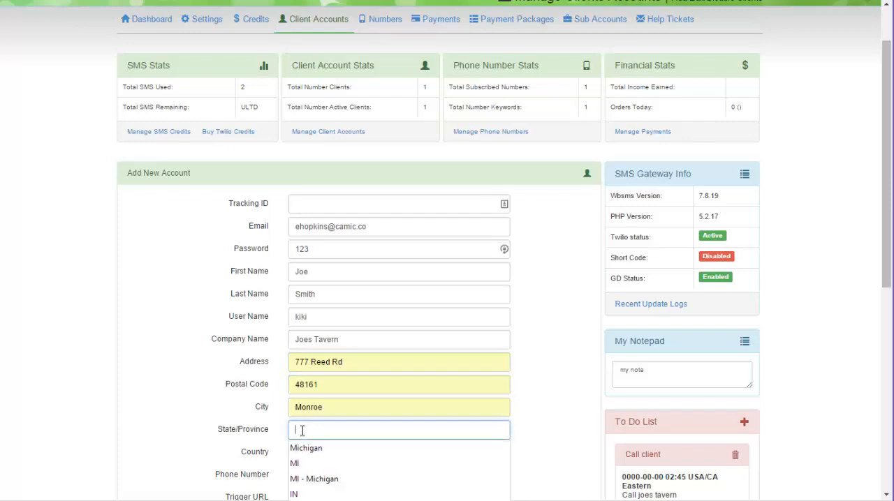
{"action": "left_click", "coordinate": [292, 449]}
Step: Keep USA as the country and enter the client's phone number
{"action": "scroll", "coordinate": [259, 347], "scroll_direction": "down", "scroll_amount": 2}
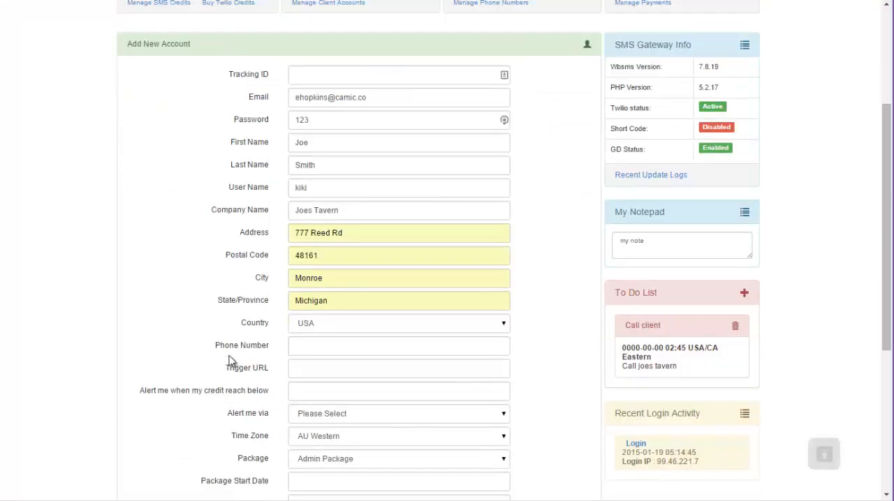
{"action": "left_click", "coordinate": [304, 323]}
{"action": "left_click", "coordinate": [314, 349]}
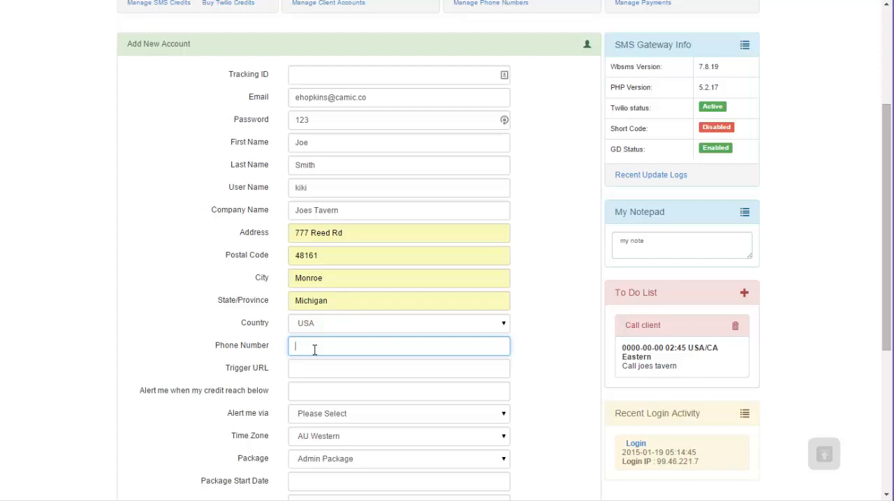
{"action": "left_click", "coordinate": [217, 207]}
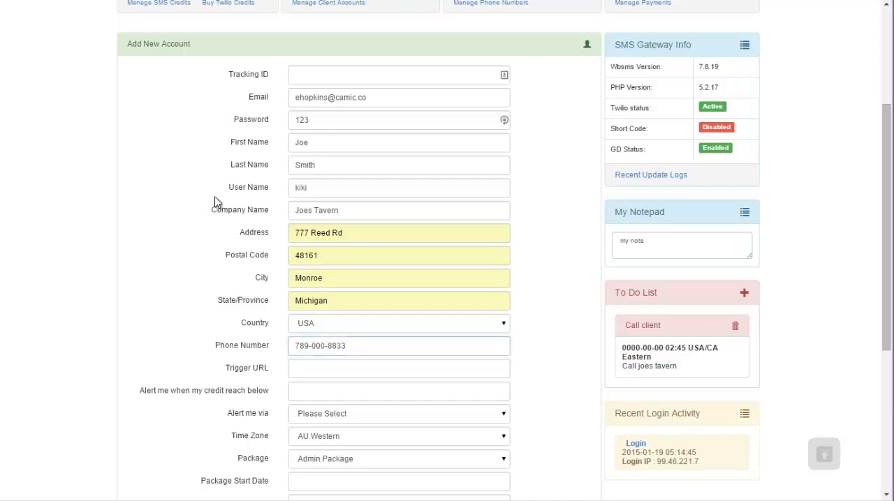
Step: Examine the trigger URL, credit alert and remaining account options, and check the details already entered in the form
{"action": "scroll", "coordinate": [215, 202], "scroll_direction": "down", "scroll_amount": 1}
{"action": "scroll", "coordinate": [215, 202], "scroll_direction": "down", "scroll_amount": 1}
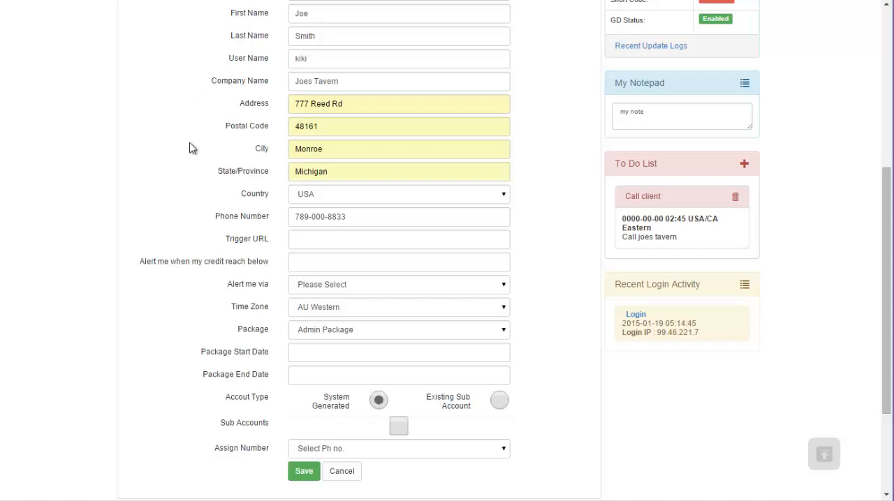
{"action": "left_click", "coordinate": [298, 237]}
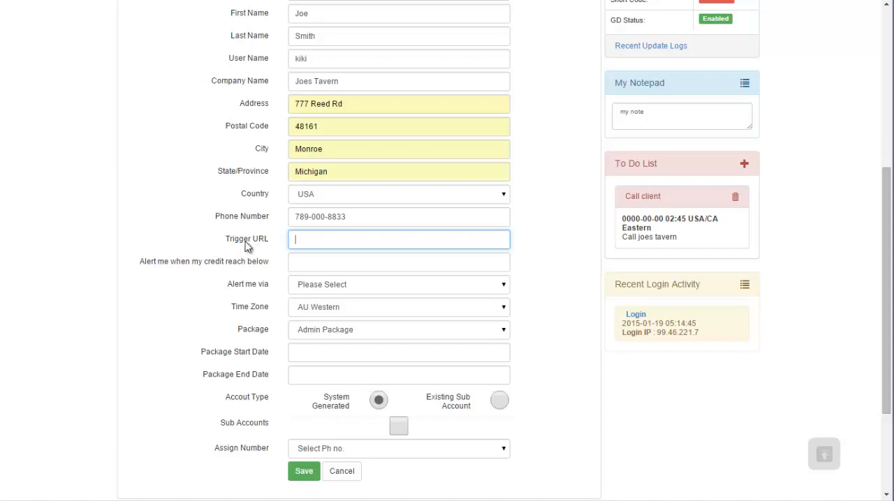
{"action": "scroll", "coordinate": [234, 245], "scroll_direction": "up", "scroll_amount": 1}
{"action": "scroll", "coordinate": [228, 240], "scroll_direction": "up", "scroll_amount": 3}
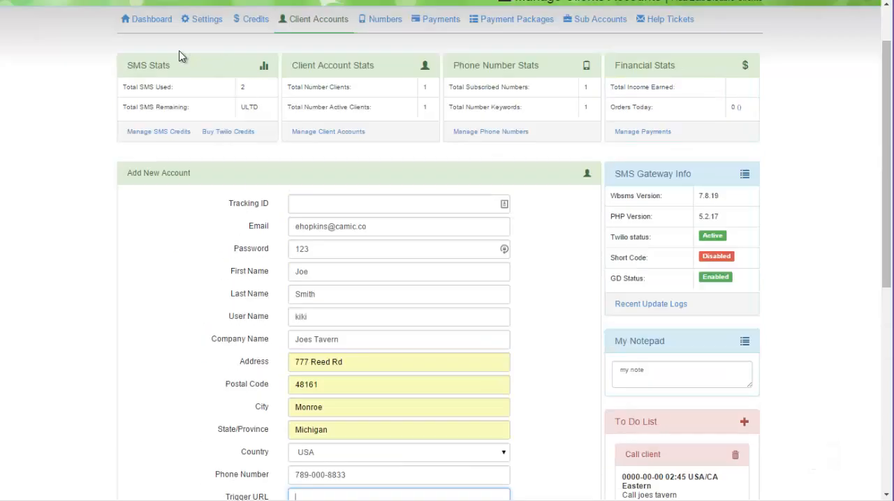
{"action": "scroll", "coordinate": [165, 46], "scroll_direction": "up", "scroll_amount": 1}
{"action": "scroll", "coordinate": [180, 219], "scroll_direction": "down", "scroll_amount": 3}
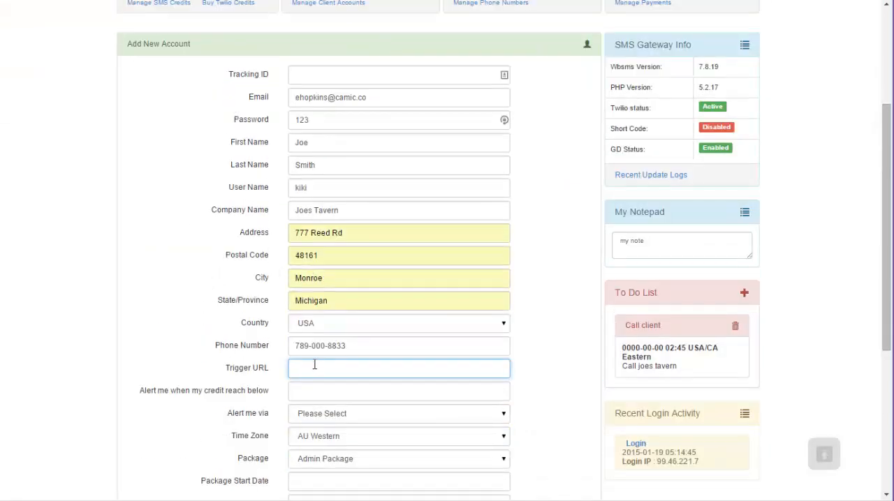
{"action": "left_click", "coordinate": [204, 342]}
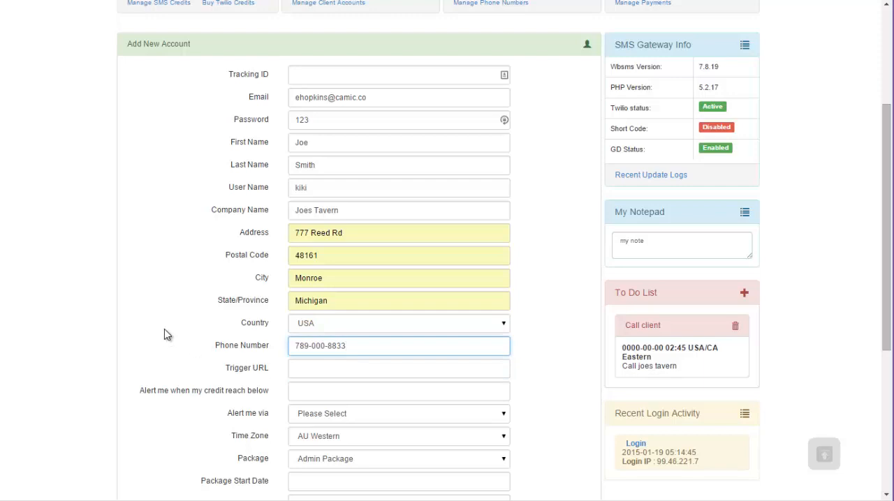
{"action": "scroll", "coordinate": [164, 329], "scroll_direction": "down", "scroll_amount": 2}
{"action": "left_click", "coordinate": [309, 263]}
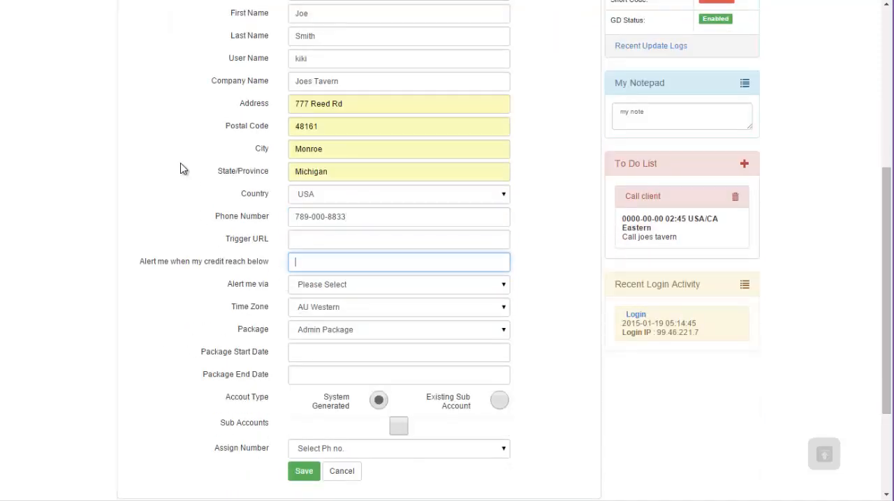
{"action": "scroll", "coordinate": [164, 169], "scroll_direction": "up", "scroll_amount": 5}
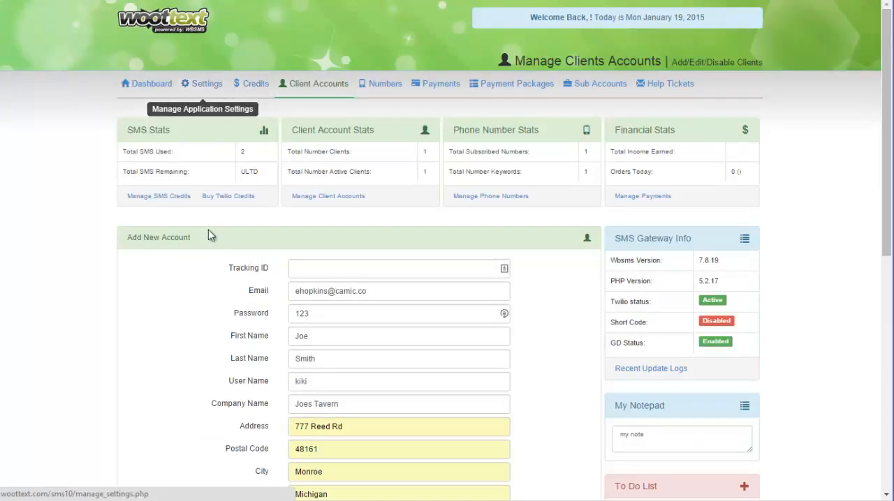
Step: Set the new account's credit alert threshold to 100
{"action": "scroll", "coordinate": [208, 237], "scroll_direction": "down", "scroll_amount": 5}
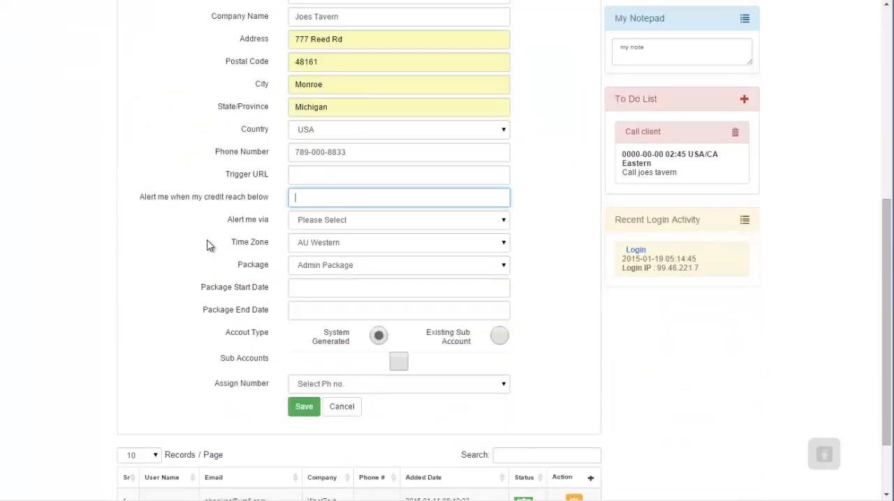
{"action": "left_click", "coordinate": [315, 201]}
{"action": "type", "text": "100"}
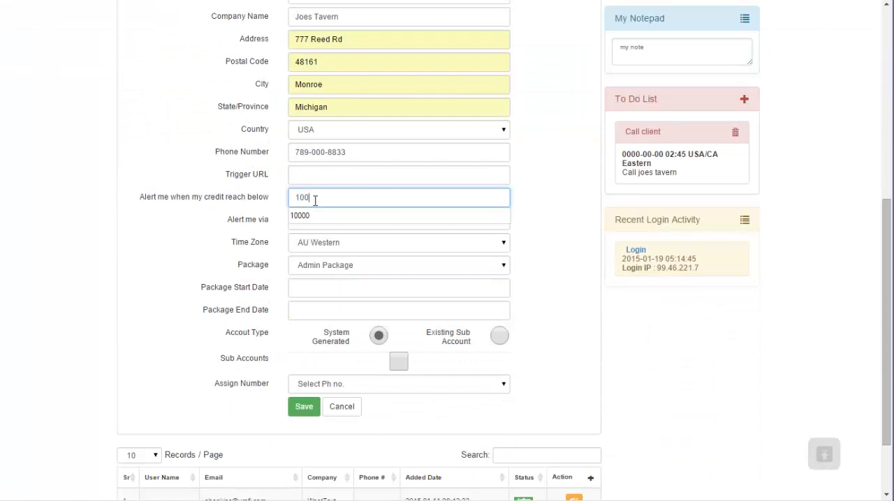
{"action": "left_click", "coordinate": [531, 200]}
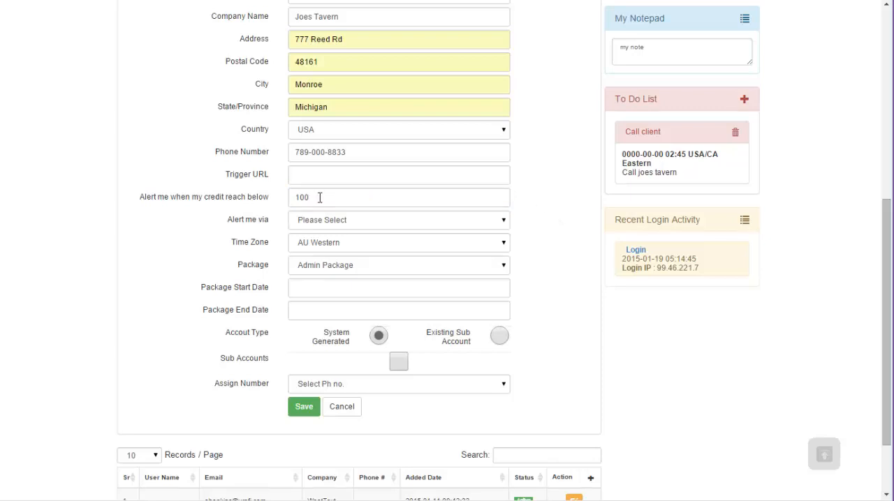
Step: Rewrite the client's phone number as digits only with a leading 1, and set the credit alerts to Email and Text
{"action": "left_click", "coordinate": [338, 216]}
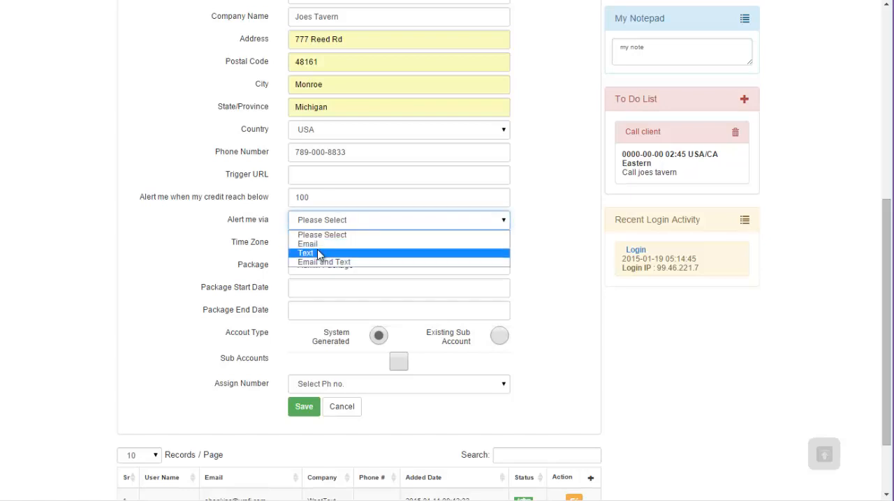
{"action": "left_click", "coordinate": [346, 151]}
{"action": "left_click_drag", "start_coordinate": [346, 151], "coordinate": [297, 151]}
{"action": "left_click", "coordinate": [313, 153]}
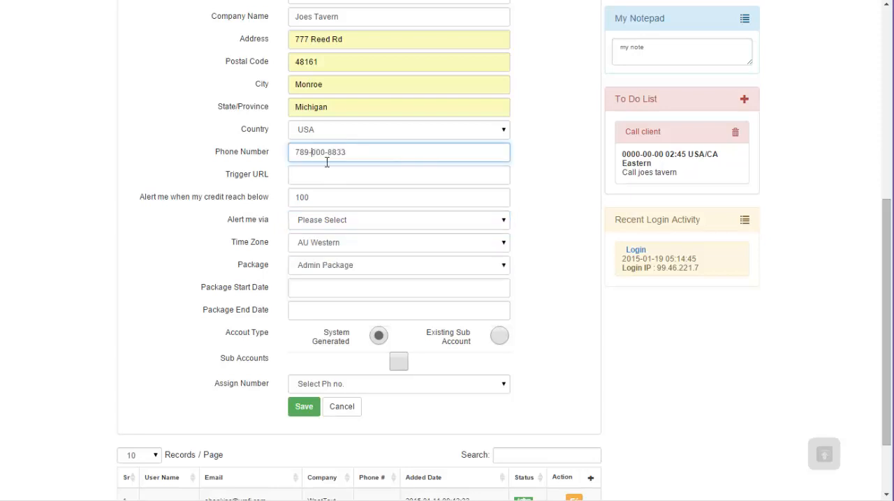
{"action": "key", "text": "BackSpace"}
{"action": "type", "text": "666"}
{"action": "left_click", "coordinate": [323, 221]}
{"action": "left_click", "coordinate": [321, 261]}
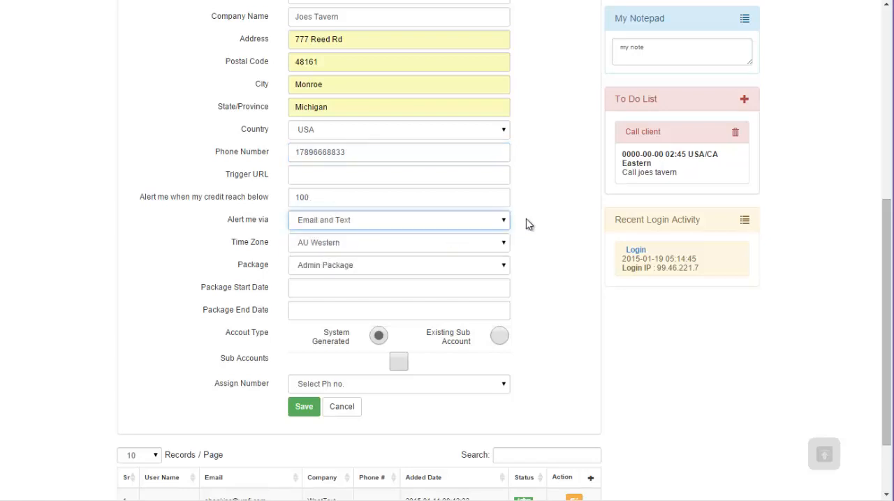
Step: Set the client's time zone to USA/CA Eastern
{"action": "scroll", "coordinate": [535, 194], "scroll_direction": "up", "scroll_amount": 2}
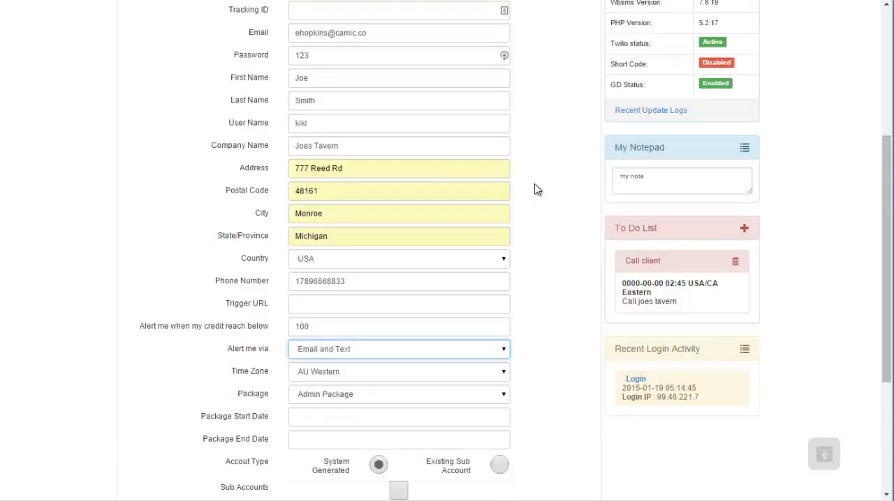
{"action": "scroll", "coordinate": [534, 184], "scroll_direction": "up", "scroll_amount": 4}
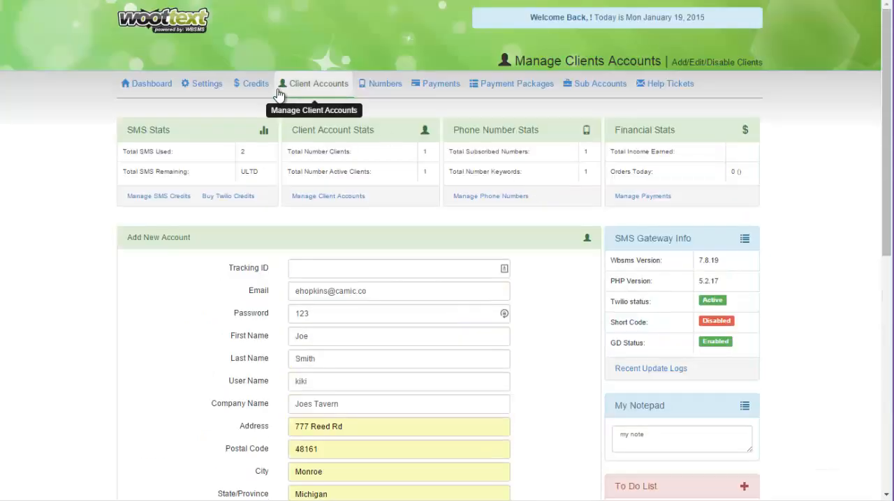
{"action": "scroll", "coordinate": [440, 191], "scroll_direction": "down", "scroll_amount": 6}
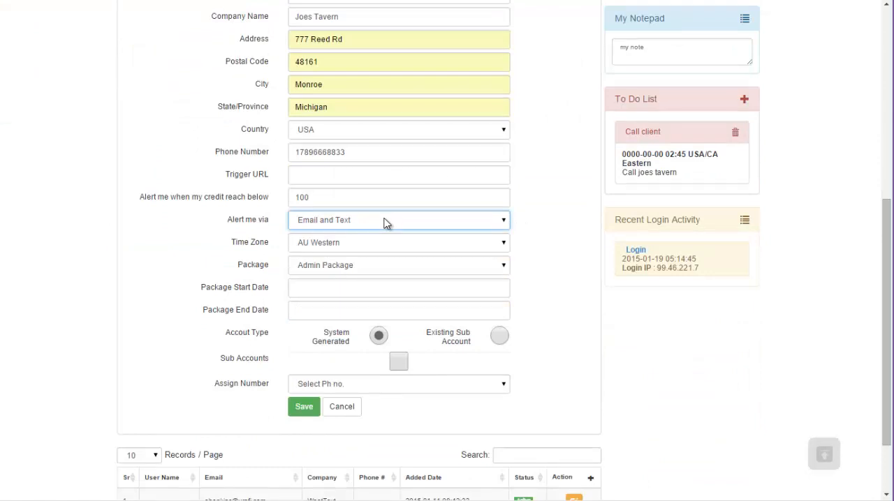
{"action": "left_click", "coordinate": [527, 216]}
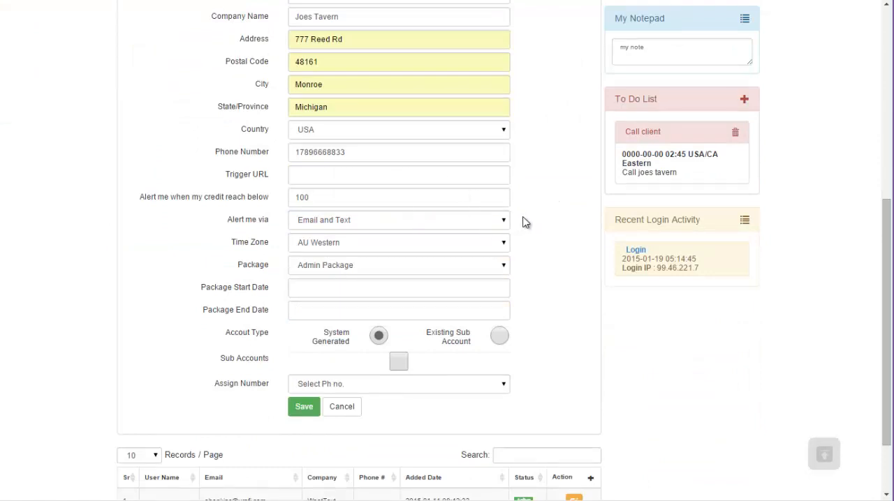
{"action": "scroll", "coordinate": [527, 202], "scroll_direction": "down", "scroll_amount": 2}
{"action": "scroll", "coordinate": [527, 203], "scroll_direction": "up", "scroll_amount": 1}
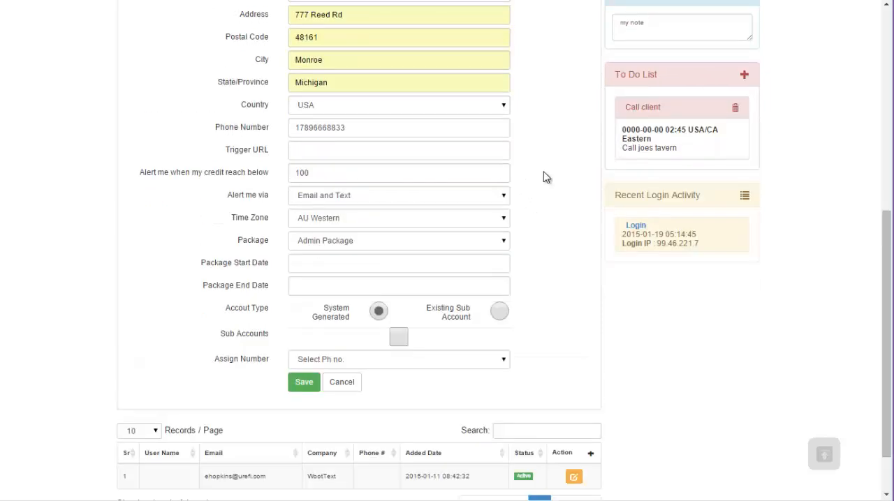
{"action": "left_click", "coordinate": [326, 220]}
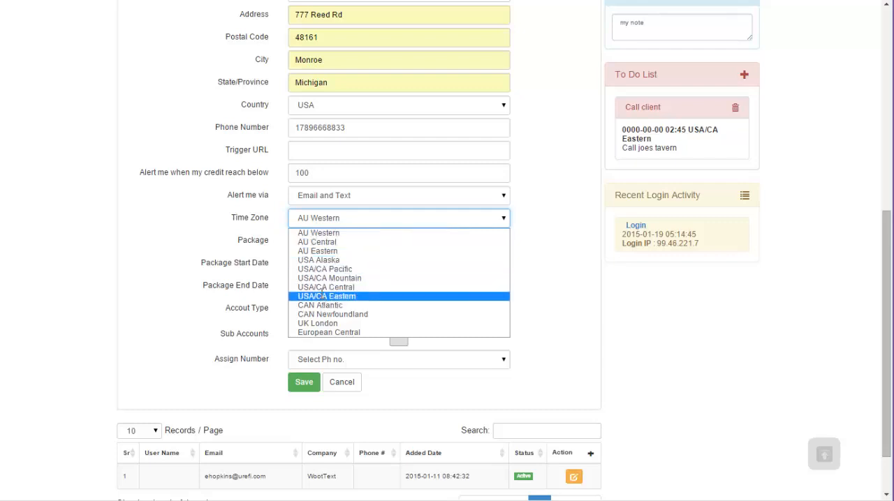
{"action": "left_click", "coordinate": [324, 293]}
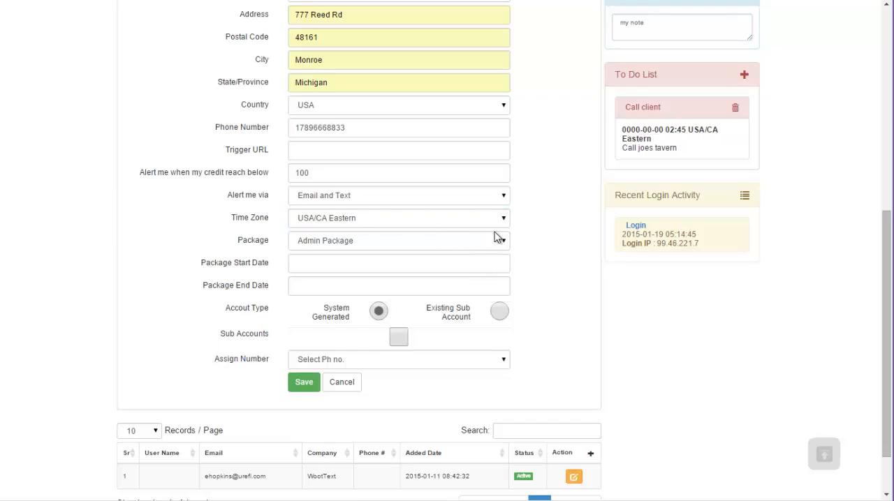
Step: Choose Admin Package as the client's package
{"action": "scroll", "coordinate": [495, 235], "scroll_direction": "up", "scroll_amount": 5}
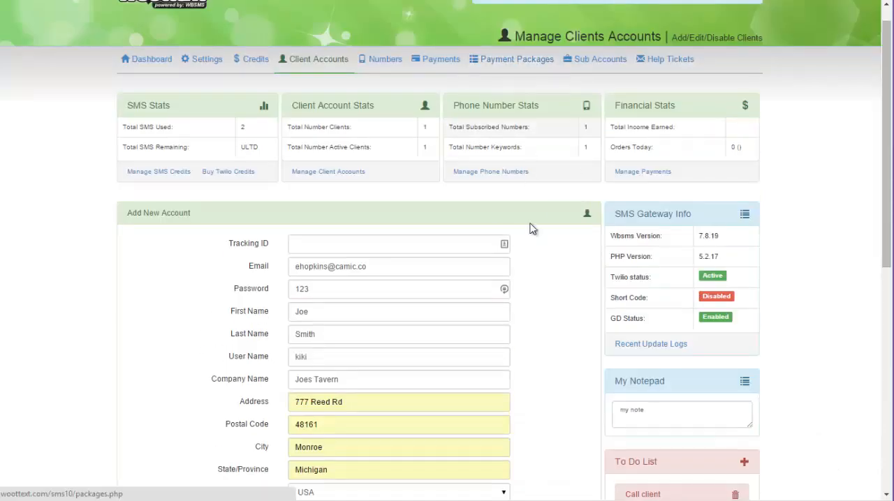
{"action": "scroll", "coordinate": [532, 258], "scroll_direction": "down", "scroll_amount": 5}
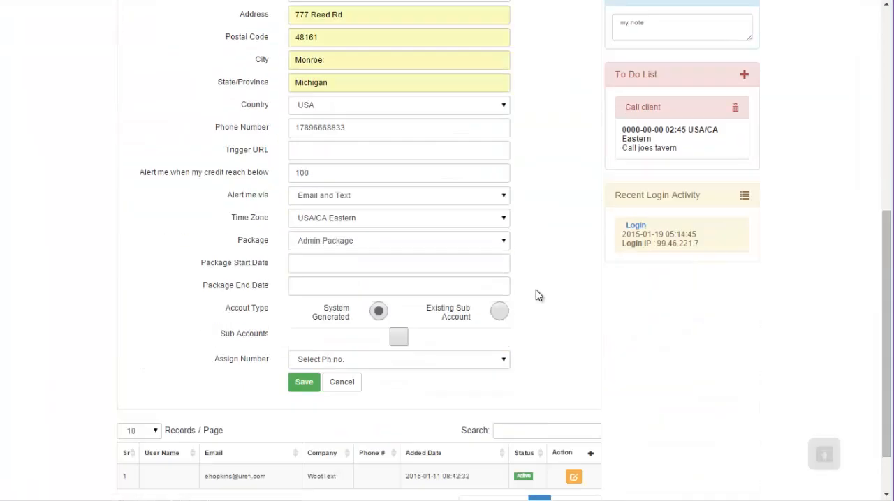
{"action": "left_click", "coordinate": [337, 244]}
{"action": "left_click", "coordinate": [307, 257]}
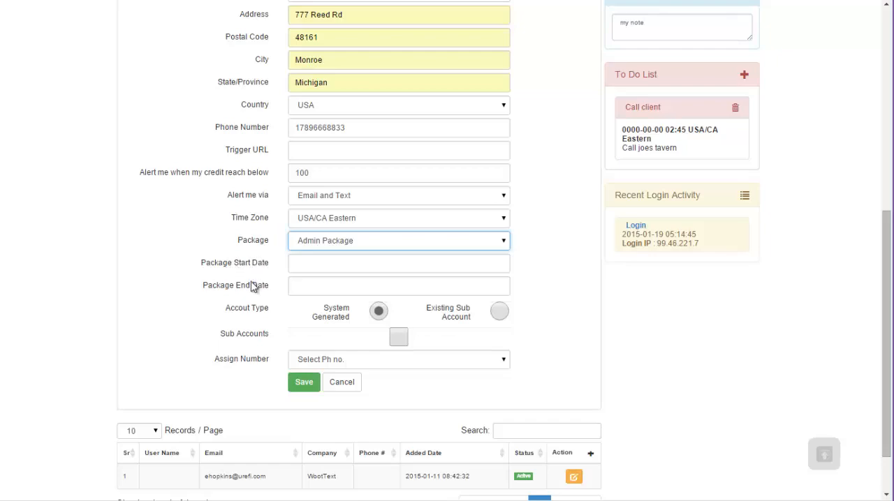
Step: Set the package start date to 01/19/2015
{"action": "scroll", "coordinate": [217, 167], "scroll_direction": "up", "scroll_amount": 5}
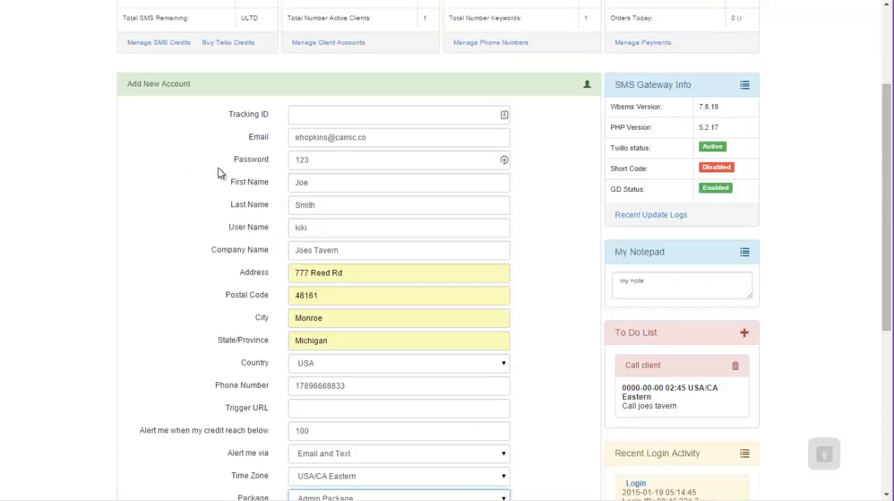
{"action": "scroll", "coordinate": [218, 168], "scroll_direction": "down", "scroll_amount": 6}
{"action": "scroll", "coordinate": [234, 224], "scroll_direction": "up", "scroll_amount": 5}
{"action": "scroll", "coordinate": [234, 224], "scroll_direction": "up", "scroll_amount": 2}
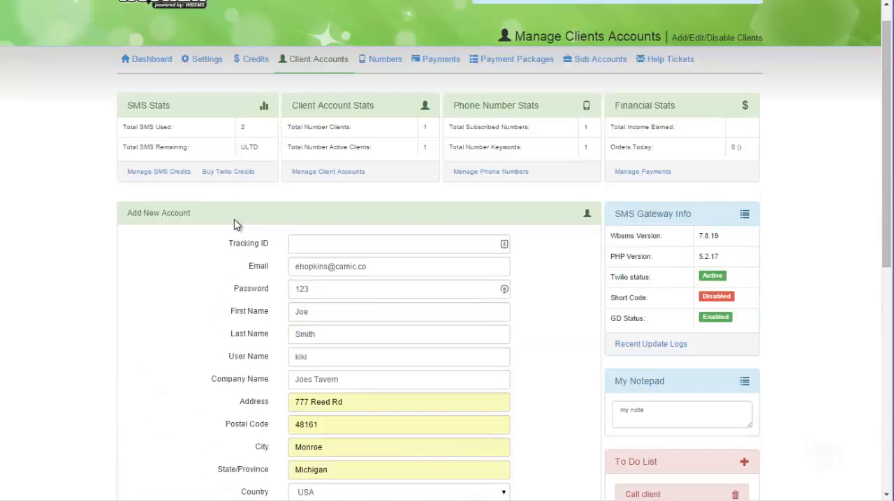
{"action": "scroll", "coordinate": [256, 233], "scroll_direction": "down", "scroll_amount": 4}
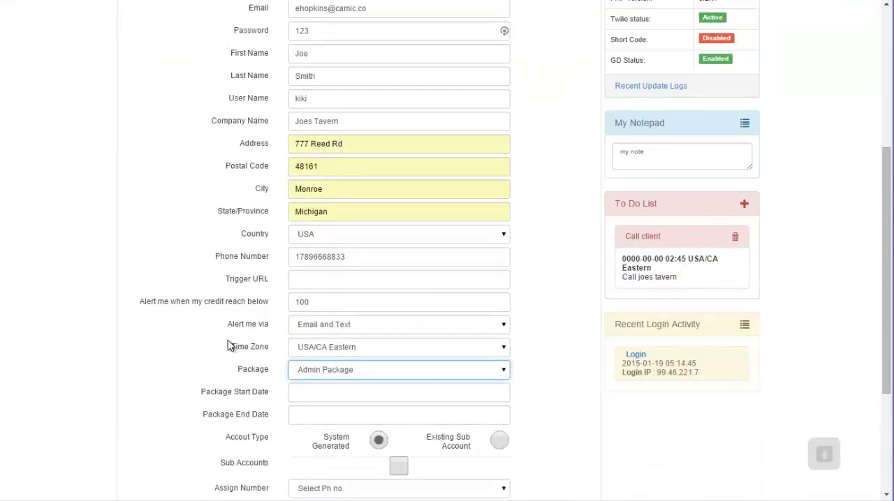
{"action": "scroll", "coordinate": [252, 370], "scroll_direction": "down", "scroll_amount": 3}
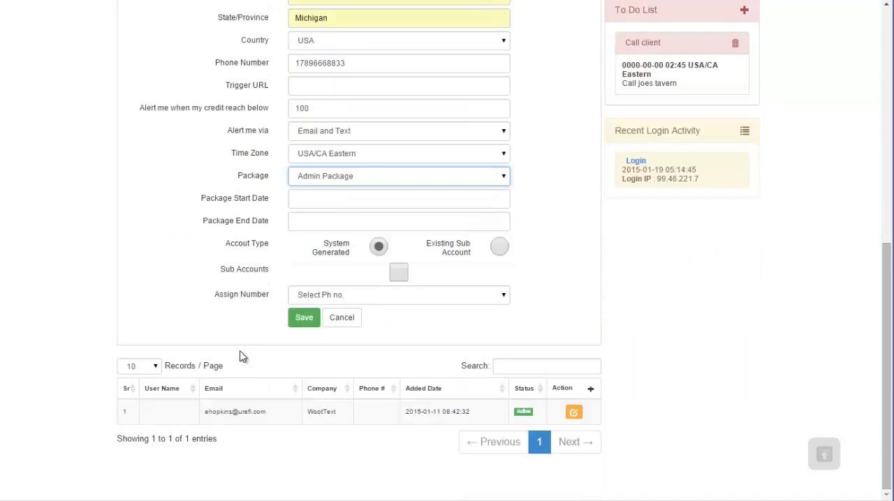
{"action": "left_click", "coordinate": [321, 199]}
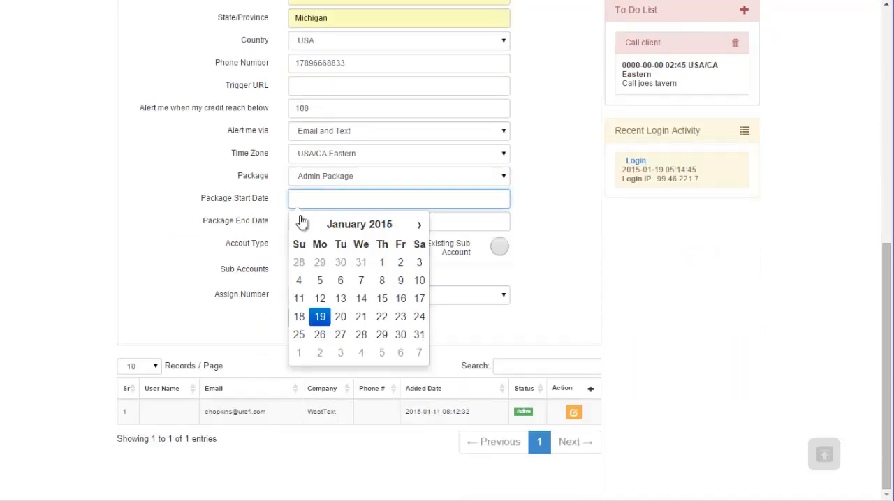
{"action": "left_click", "coordinate": [320, 317]}
Step: Set the package end date to 12/31/2015
{"action": "left_click", "coordinate": [399, 217]}
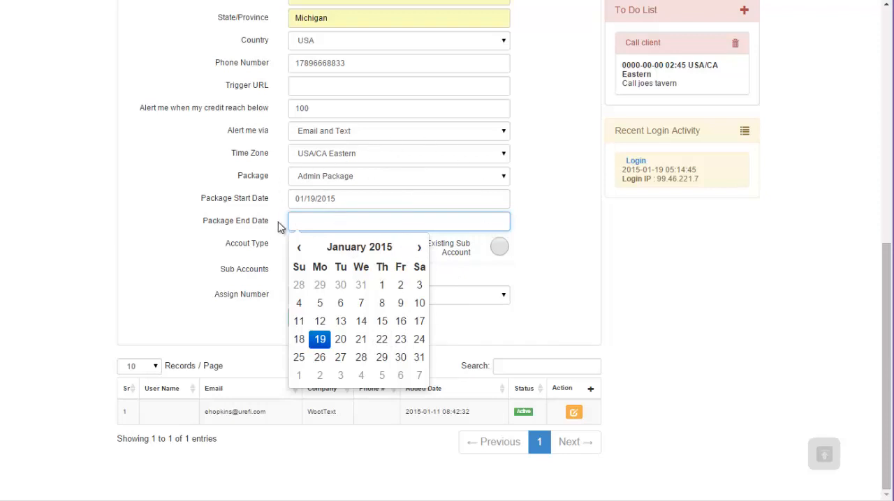
{"action": "left_click", "coordinate": [419, 252]}
{"action": "double_click", "coordinate": [418, 251]}
{"action": "double_click", "coordinate": [418, 252]}
{"action": "double_click", "coordinate": [418, 252]}
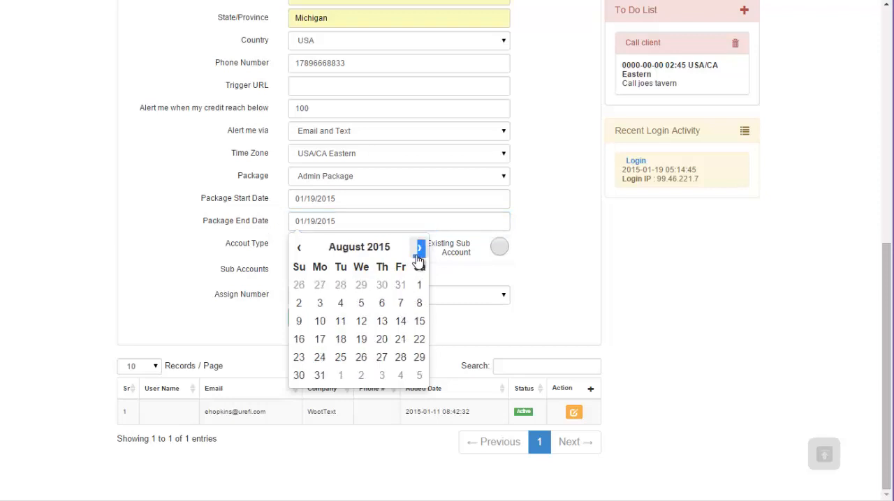
{"action": "triple_click", "coordinate": [418, 251]}
{"action": "double_click", "coordinate": [418, 251]}
{"action": "left_click", "coordinate": [285, 254]}
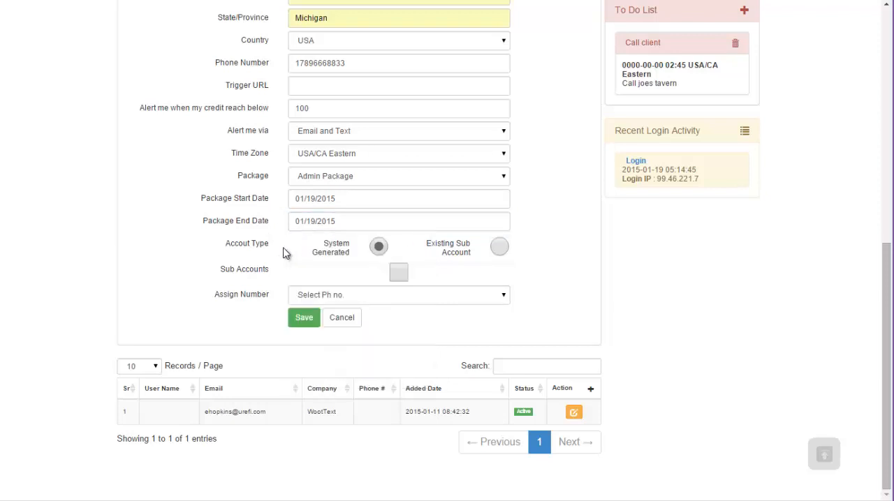
{"action": "left_click", "coordinate": [364, 225]}
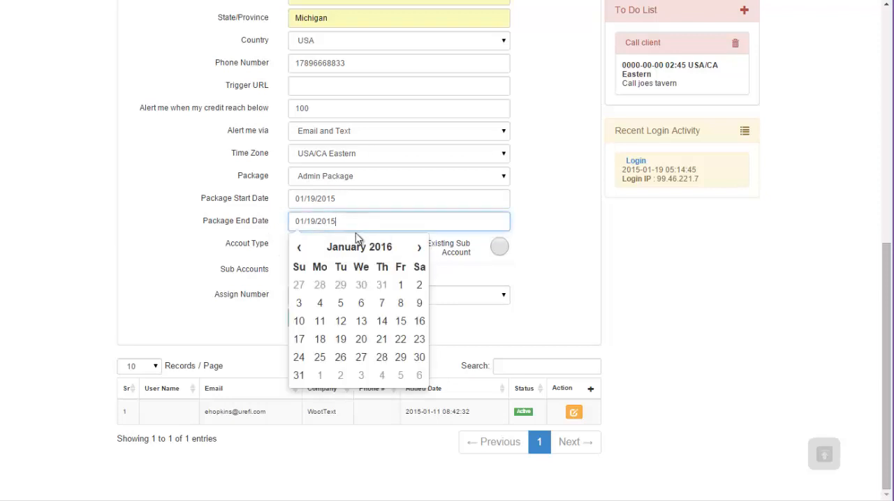
{"action": "left_click", "coordinate": [299, 248]}
{"action": "left_click", "coordinate": [381, 357]}
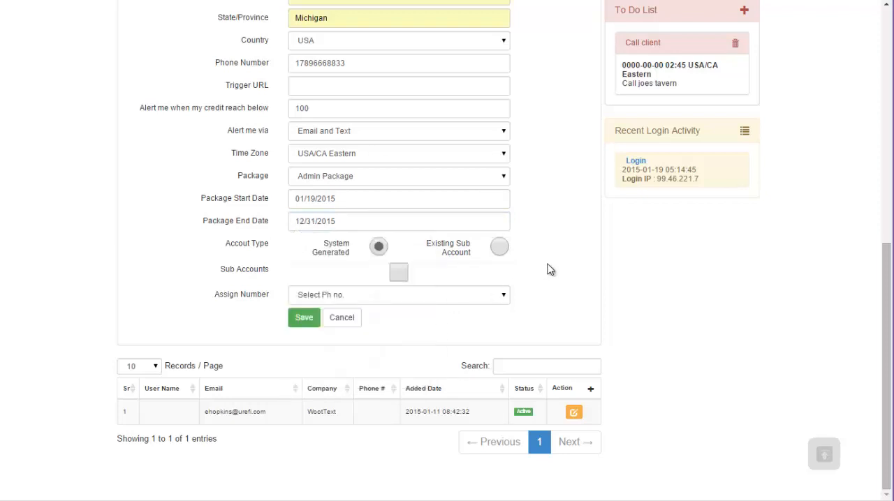
Step: Replace the text in My Notepad with the reminder "Make sure on the 31......." and save it
{"action": "scroll", "coordinate": [548, 270], "scroll_direction": "up", "scroll_amount": 3}
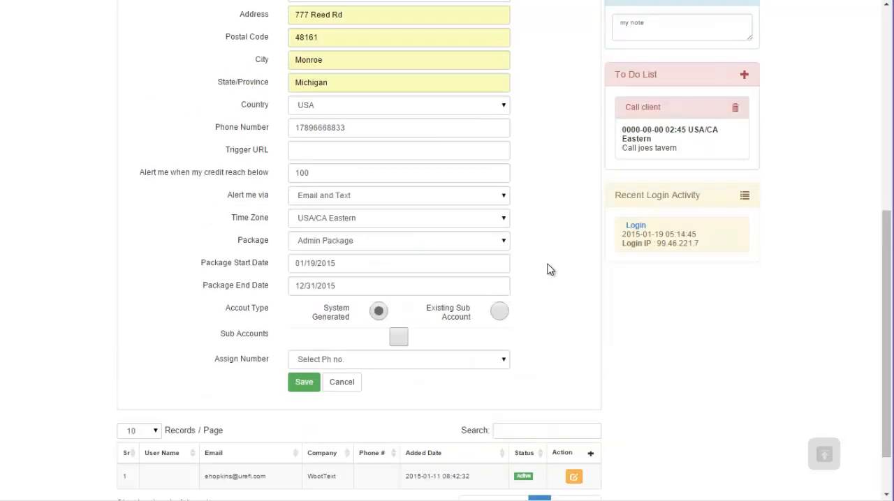
{"action": "double_click", "coordinate": [678, 89]}
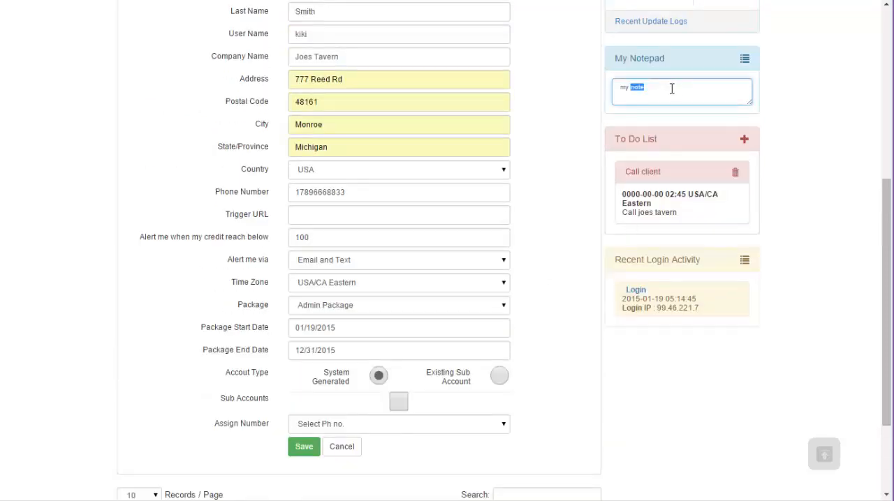
{"action": "type", "text": "Make"}
{"action": "left_click", "coordinate": [555, 326]}
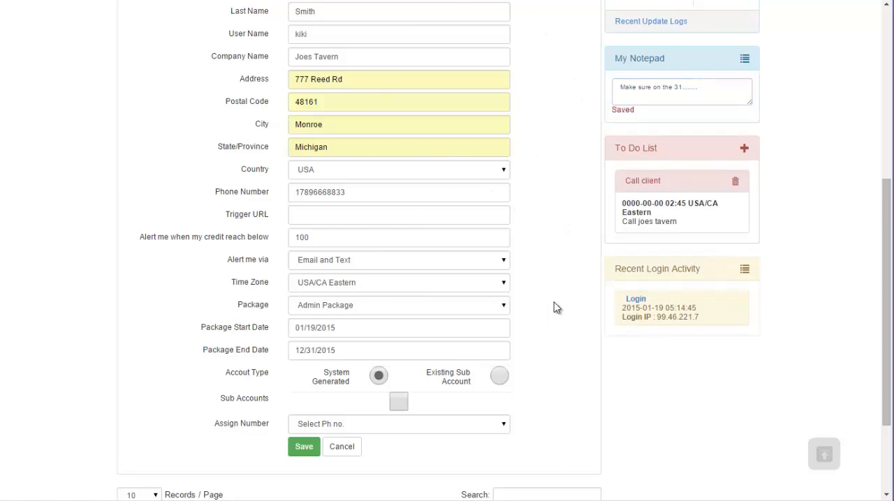
Step: Switch the account type to Existing Sub Account to view its account SID and token fields, and return it to System Generated
{"action": "scroll", "coordinate": [551, 239], "scroll_direction": "down", "scroll_amount": 2}
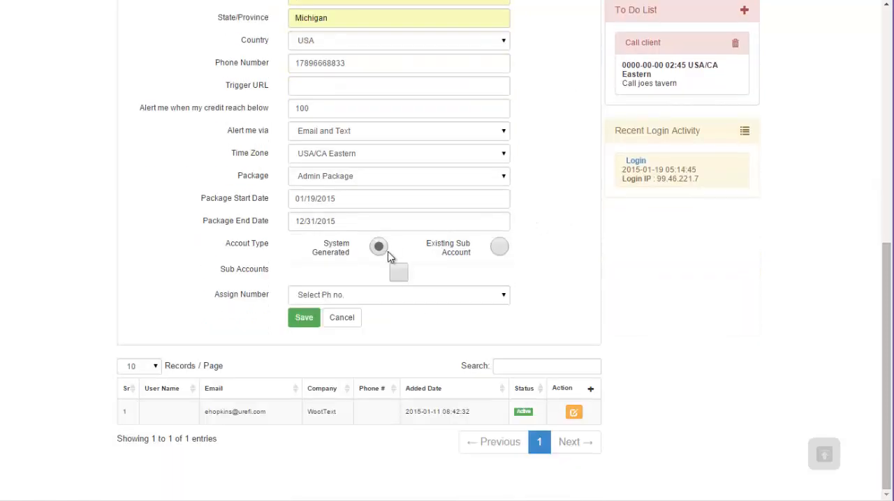
{"action": "left_click", "coordinate": [499, 248]}
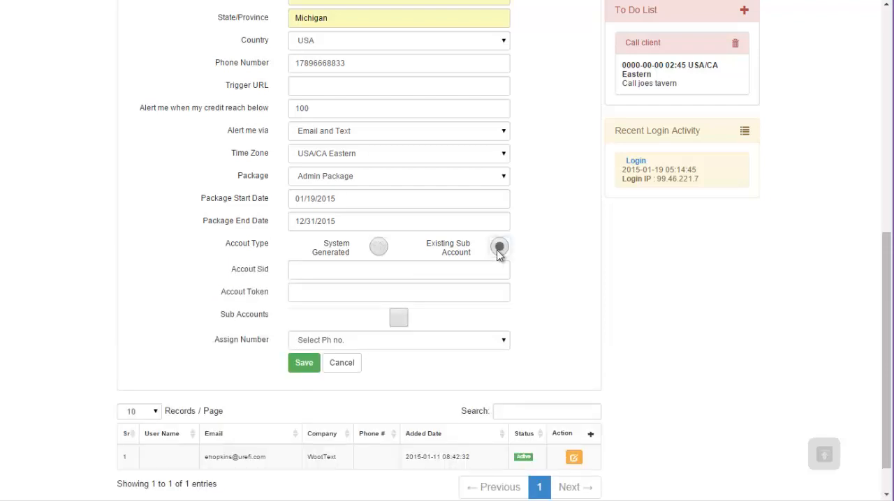
{"action": "left_click", "coordinate": [333, 270]}
{"action": "left_click", "coordinate": [235, 272]}
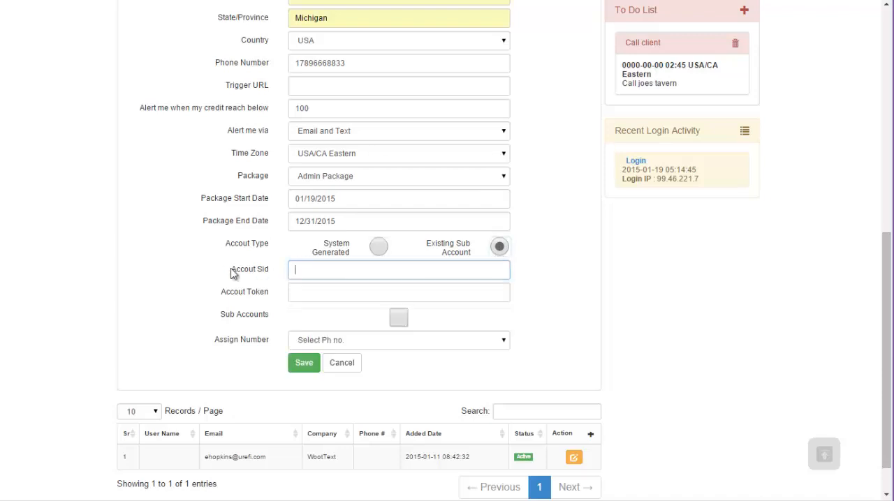
{"action": "left_click", "coordinate": [305, 291]}
{"action": "left_click", "coordinate": [461, 264]}
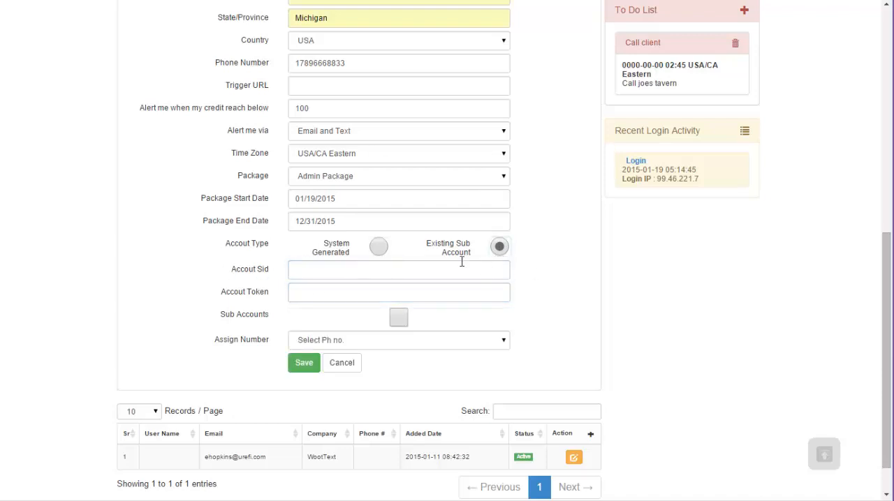
{"action": "left_click", "coordinate": [379, 248]}
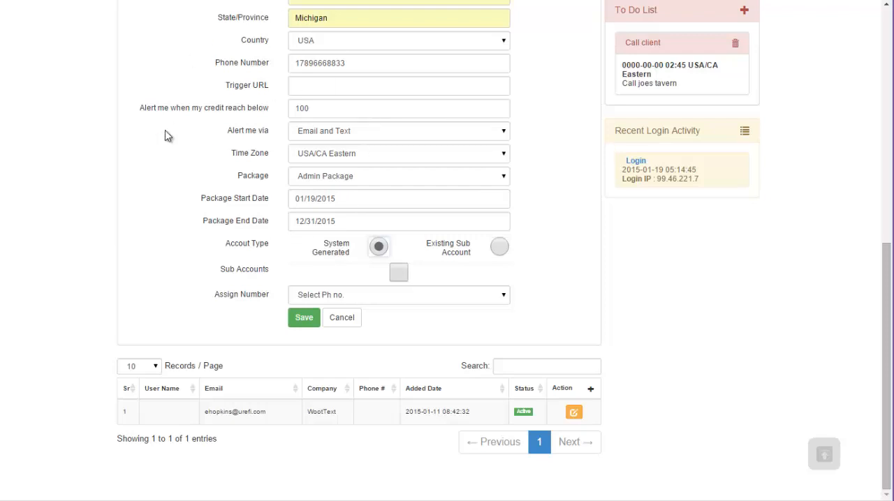
Step: Enable the sub accounts option for the new client account
{"action": "left_click", "coordinate": [402, 278]}
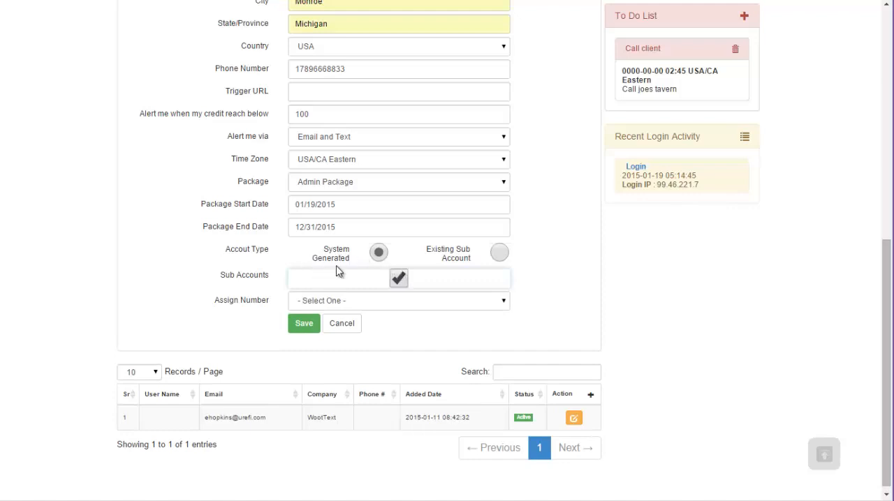
Step: Check the number assignment choices offered with sub accounts enabled, and disable the sub accounts option for the new client
{"action": "left_click", "coordinate": [327, 302]}
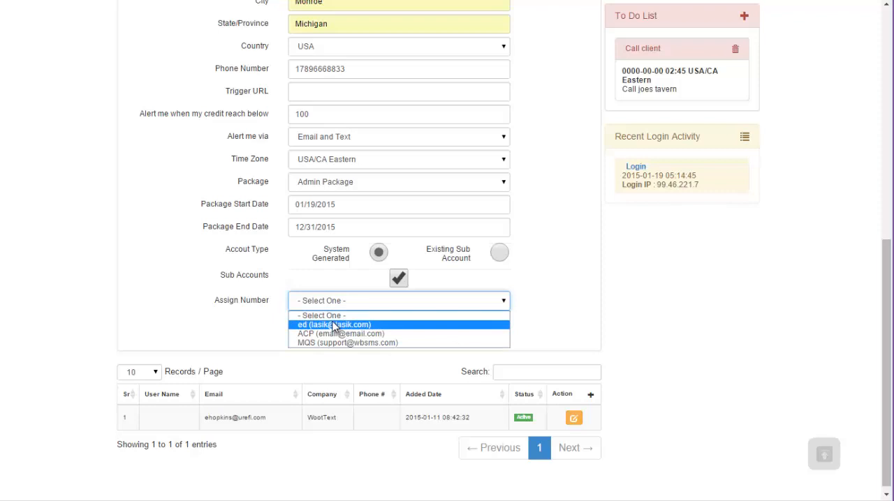
{"action": "left_click", "coordinate": [309, 314]}
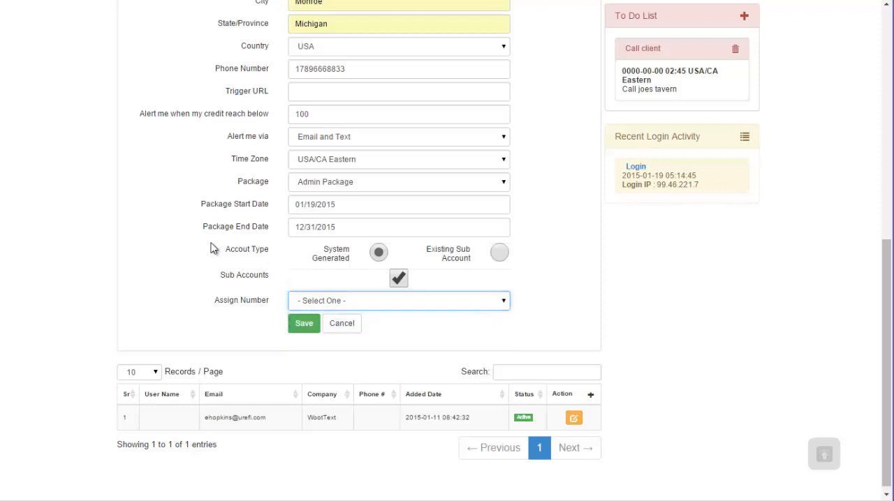
{"action": "left_click", "coordinate": [403, 280]}
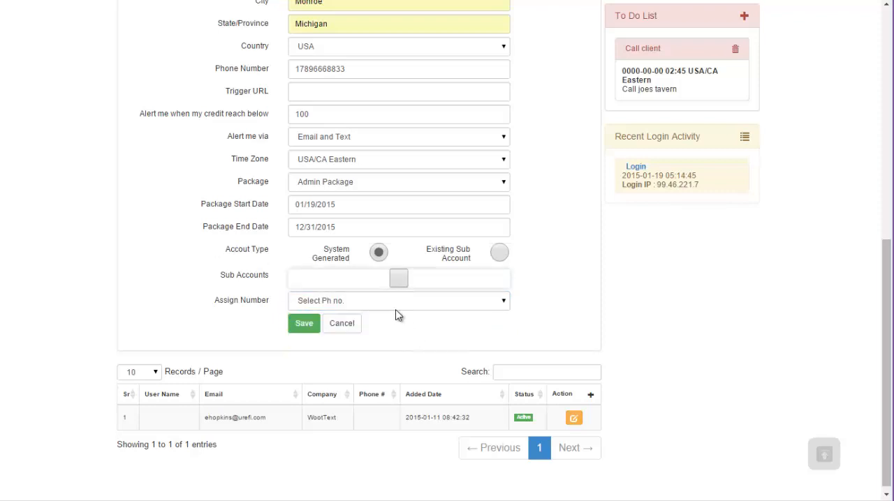
Step: View the phone numbers available for assignment to the new client account, leaving the selection empty
{"action": "left_click", "coordinate": [386, 306]}
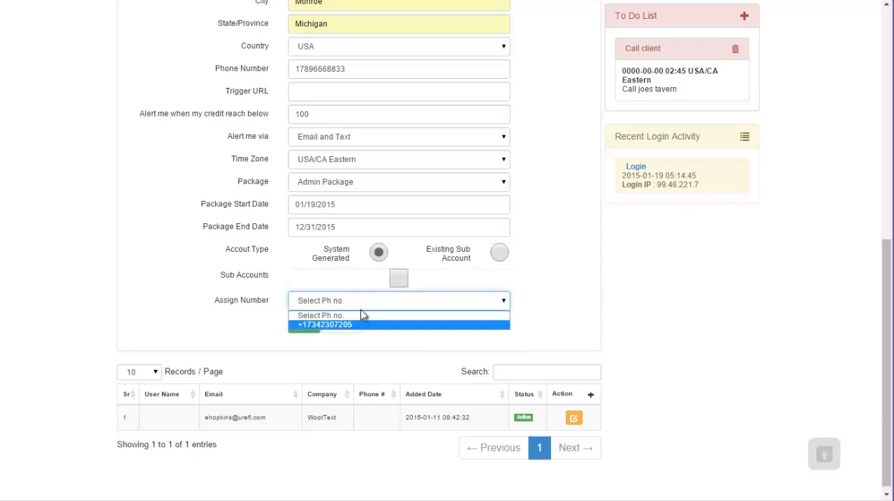
{"action": "left_click", "coordinate": [537, 274]}
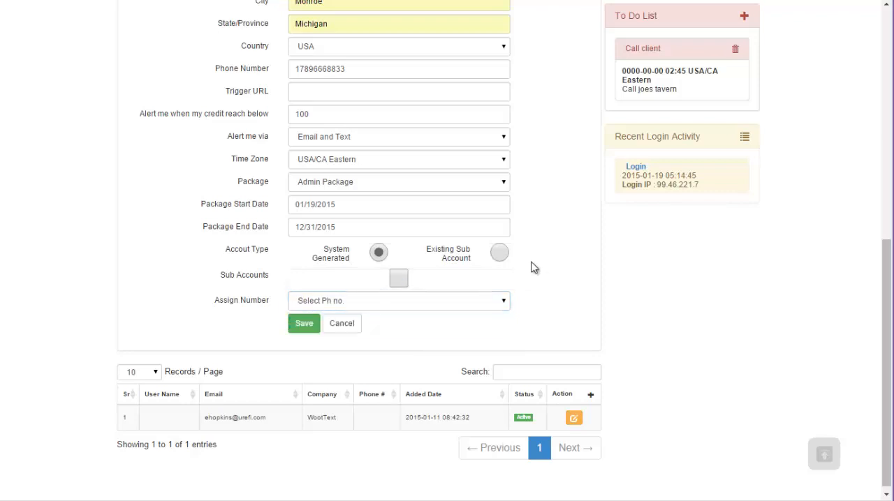
{"action": "left_click", "coordinate": [375, 302]}
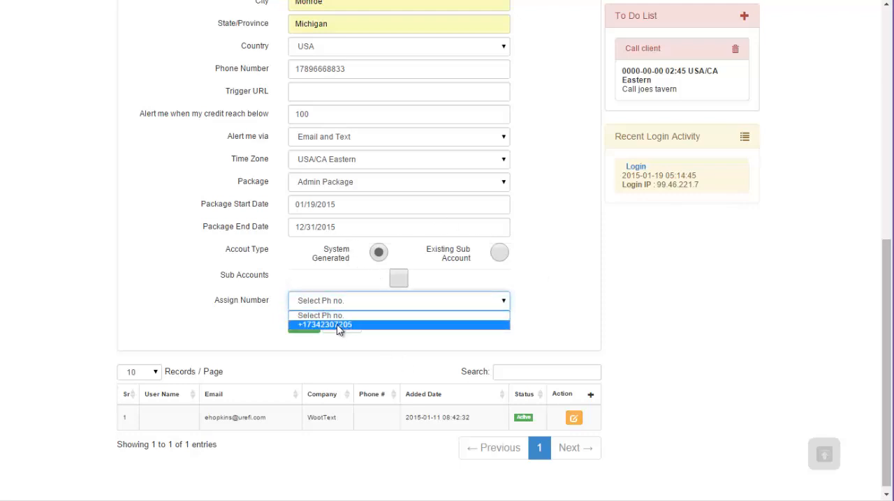
{"action": "left_click", "coordinate": [526, 272]}
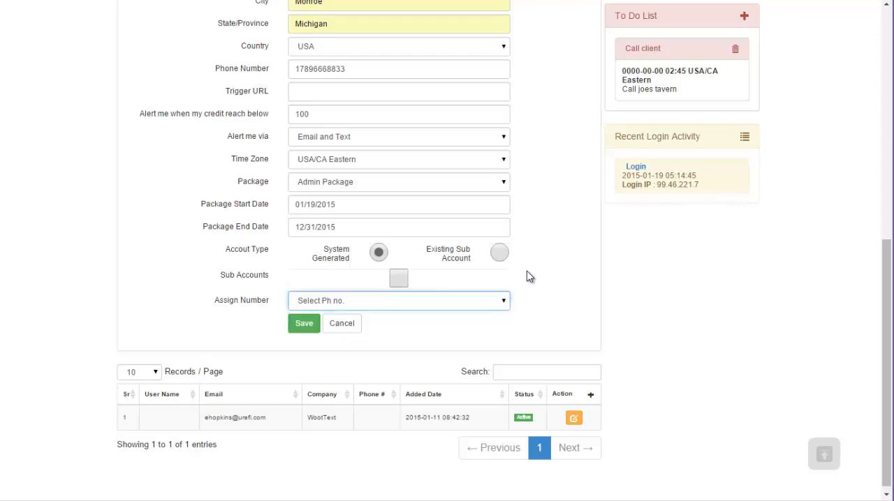
Step: Open the phone number management page separately from the client form and expand its Buy a Number section
{"action": "scroll", "coordinate": [527, 271], "scroll_direction": "up", "scroll_amount": 7}
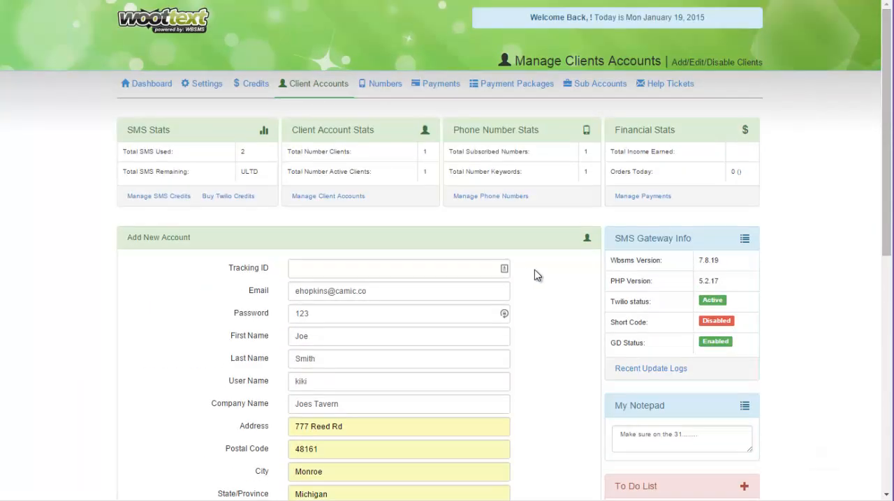
{"action": "right_click", "coordinate": [377, 87]}
{"action": "key", "text": "Escape"}
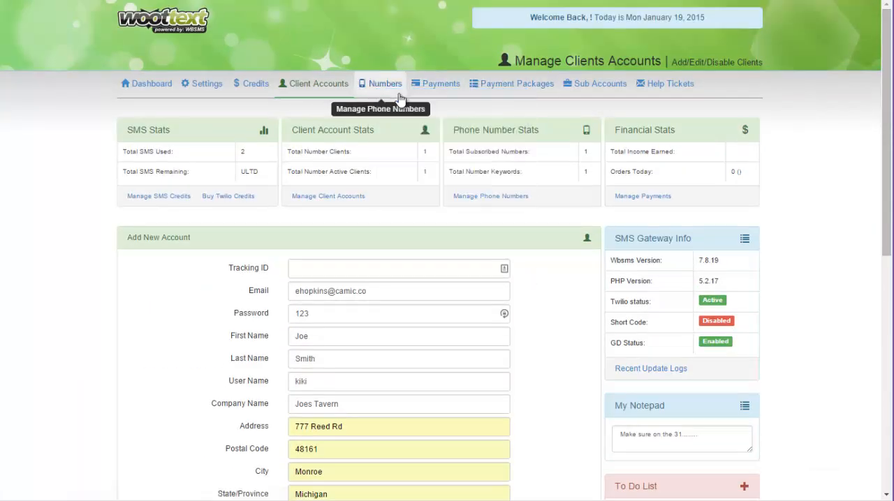
{"action": "left_click", "coordinate": [383, 87]}
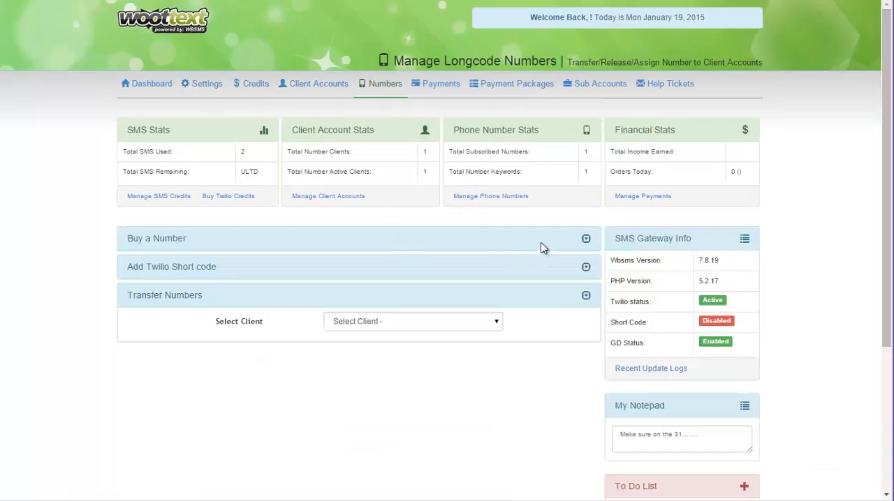
{"action": "left_click", "coordinate": [587, 240]}
Step: Look up a United States number by state, choosing Arizona and area code 520, without buying it
{"action": "left_click", "coordinate": [292, 268]}
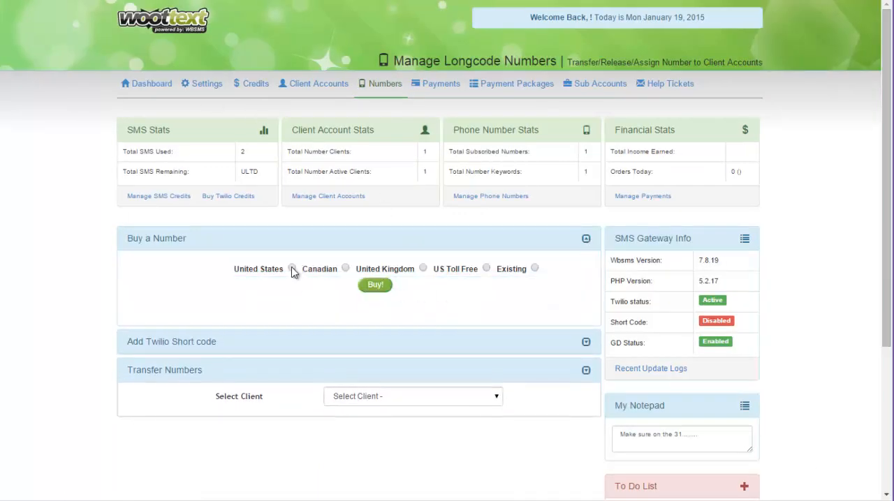
{"action": "left_click", "coordinate": [342, 287]}
{"action": "left_click", "coordinate": [319, 299]}
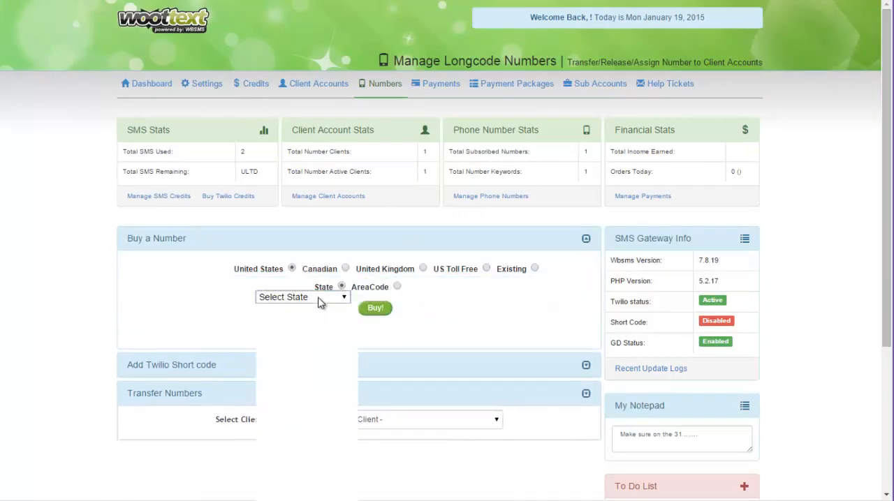
{"action": "left_click", "coordinate": [299, 341]}
{"action": "left_click", "coordinate": [409, 296]}
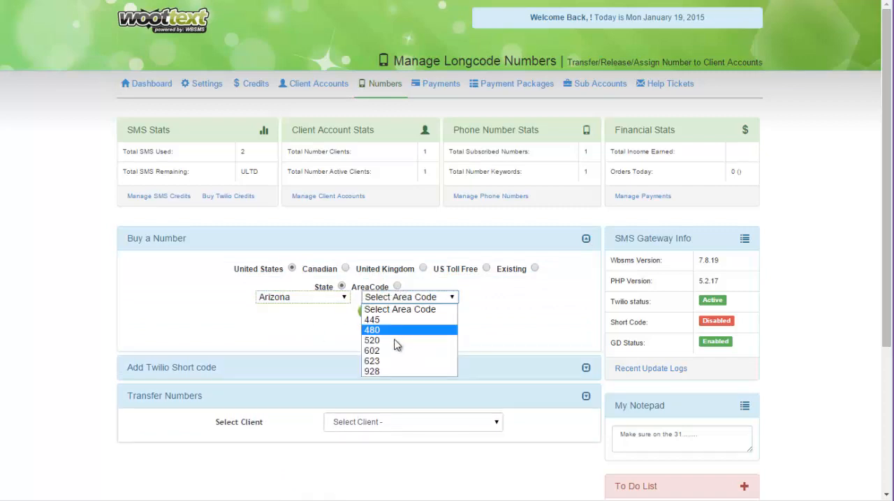
{"action": "left_click", "coordinate": [396, 340]}
{"action": "left_click", "coordinate": [374, 311]}
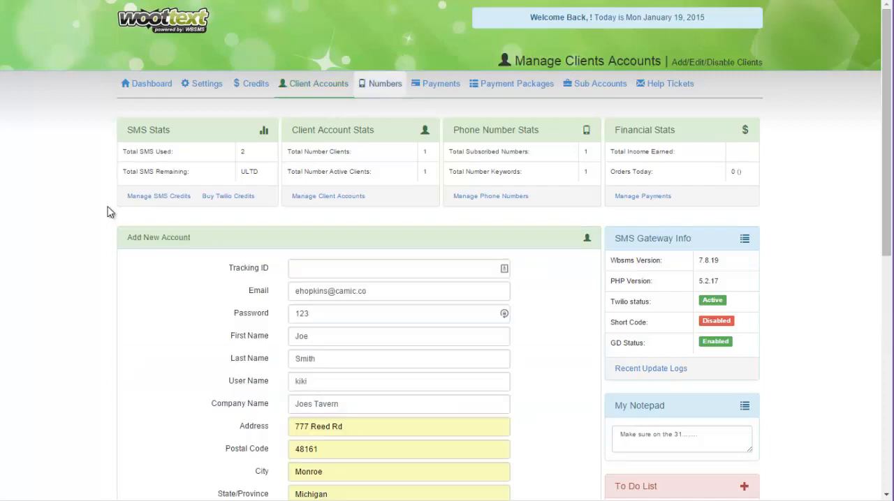
Step: Return to the new client form, try assigning the available phone number, and reset the assignment to Select Ph no
{"action": "scroll", "coordinate": [534, 280], "scroll_direction": "down", "scroll_amount": 7}
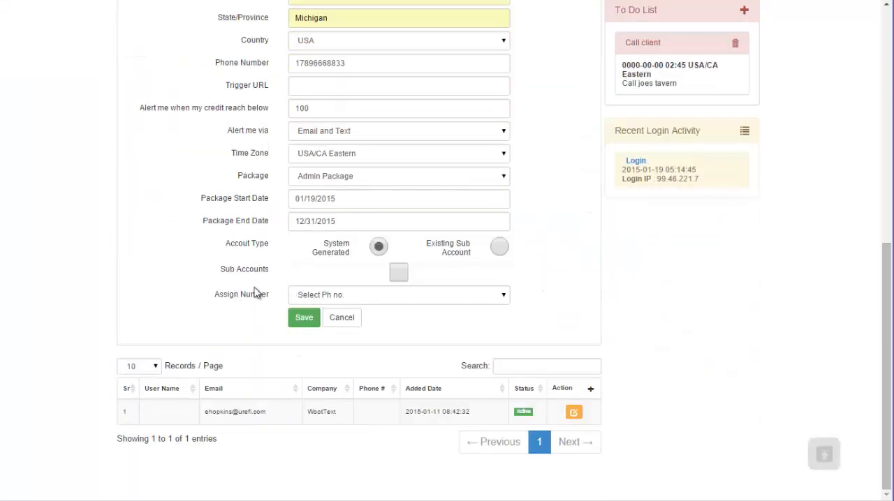
{"action": "scroll", "coordinate": [317, 271], "scroll_direction": "up", "scroll_amount": 4}
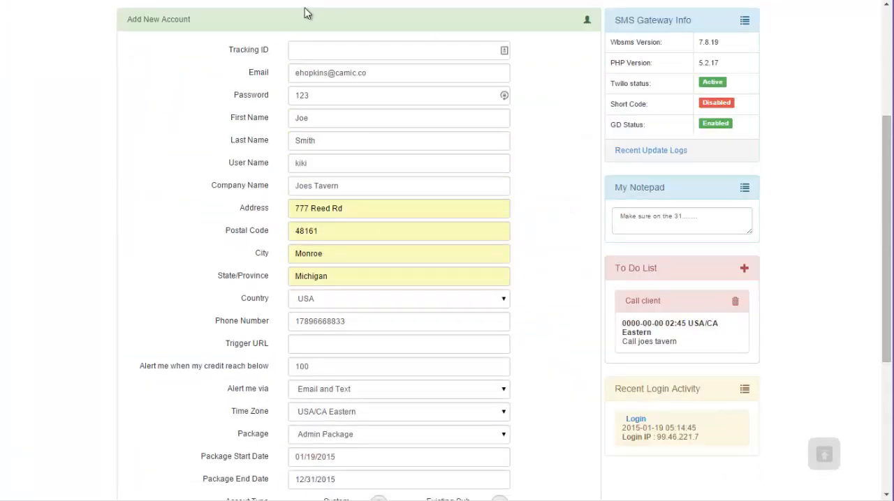
{"action": "scroll", "coordinate": [553, 140], "scroll_direction": "down", "scroll_amount": 4}
{"action": "left_click", "coordinate": [351, 294]}
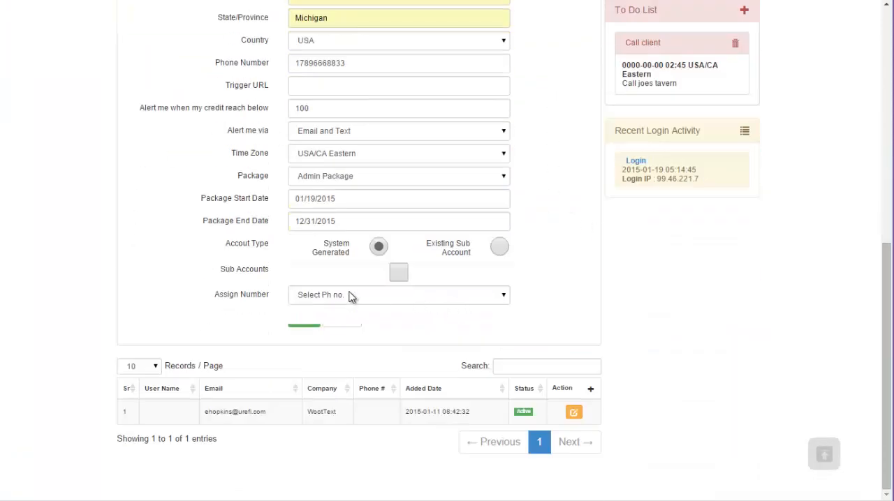
{"action": "left_click", "coordinate": [335, 316]}
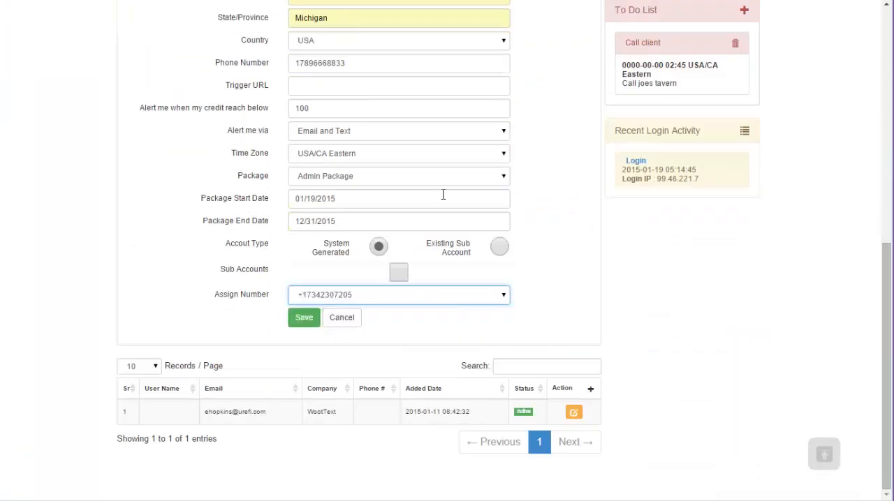
{"action": "left_click", "coordinate": [307, 299]}
{"action": "left_click", "coordinate": [325, 309]}
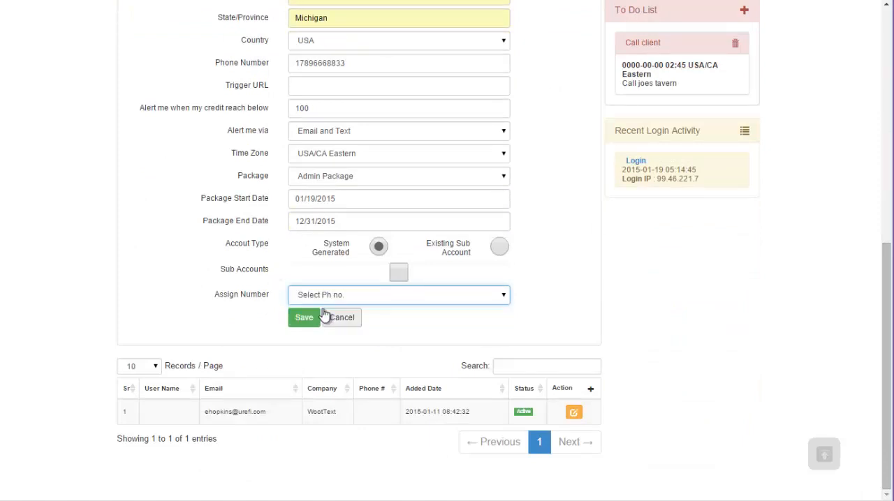
Step: Leave the new client without an assigned phone number and save the account
{"action": "left_click", "coordinate": [395, 296]}
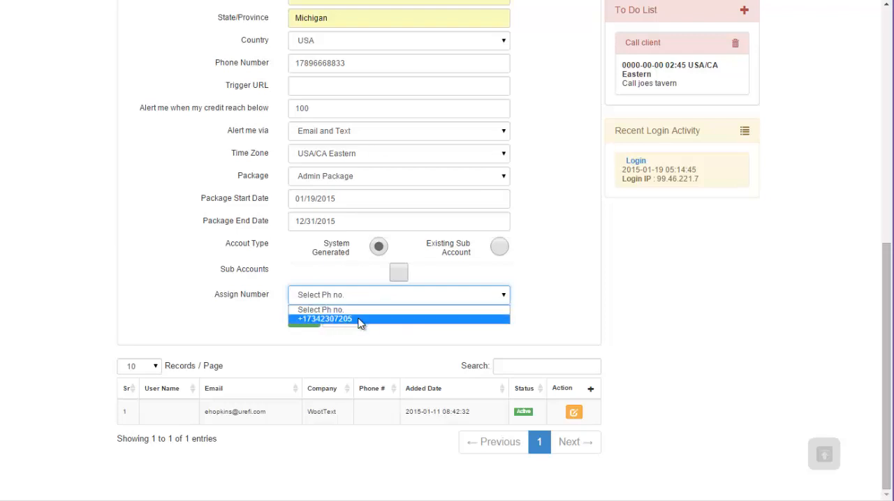
{"action": "left_click", "coordinate": [542, 285]}
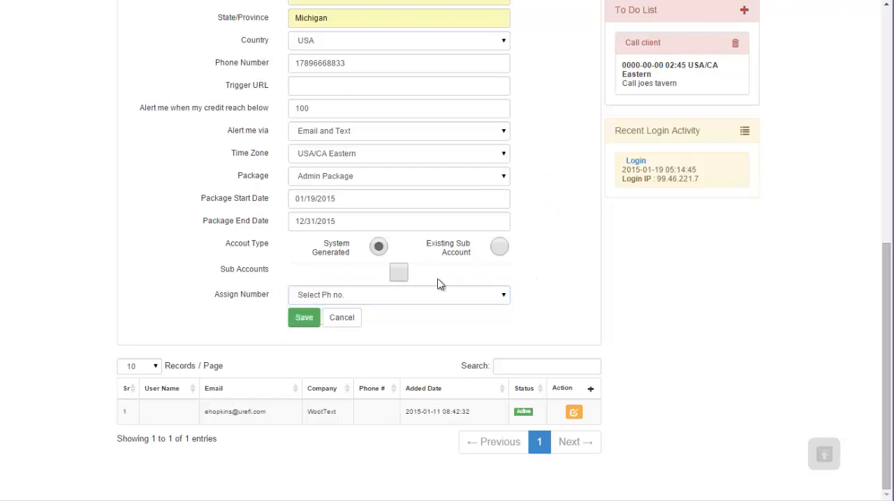
{"action": "left_click", "coordinate": [302, 320]}
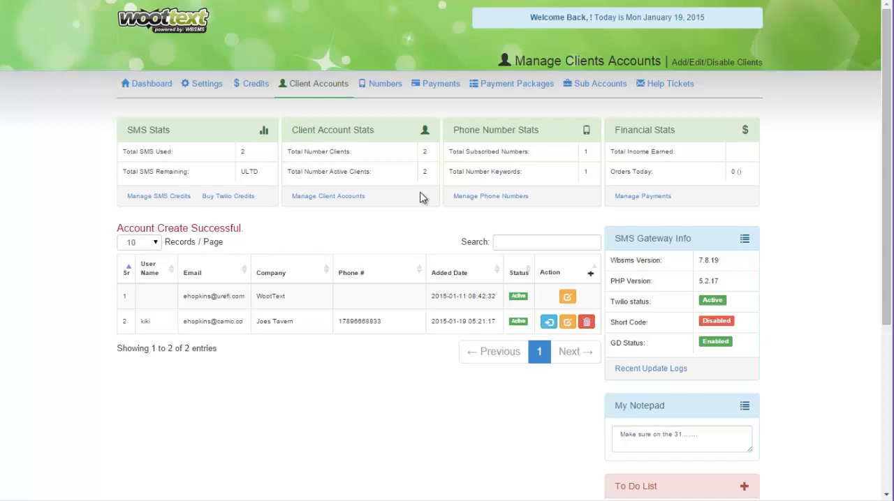
Step: Open the Joes Tavern client's credentials for editing and examine the assigned number entry
{"action": "left_click", "coordinate": [567, 322]}
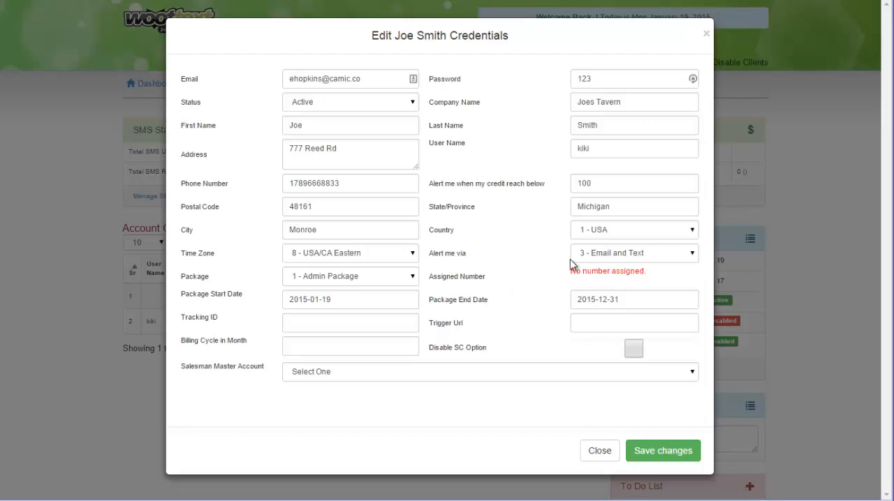
{"action": "left_click", "coordinate": [705, 34]}
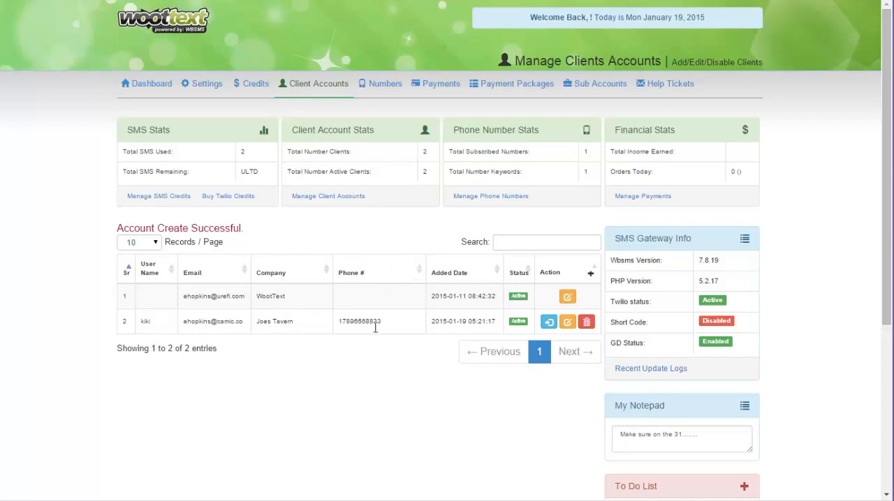
{"action": "left_click", "coordinate": [566, 322]}
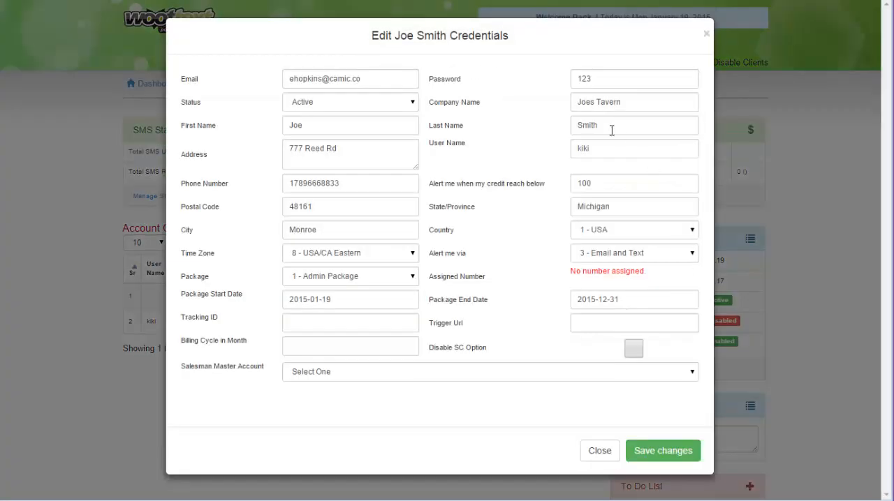
{"action": "left_click_drag", "start_coordinate": [668, 280], "coordinate": [574, 272]}
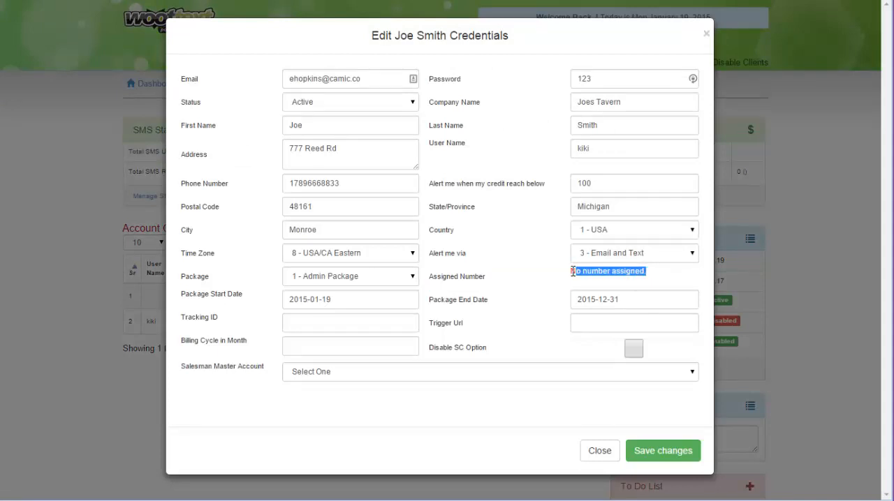
Step: Set the client's billing cycle in months to 45 and enable Disable SC Option
{"action": "left_click", "coordinate": [294, 347]}
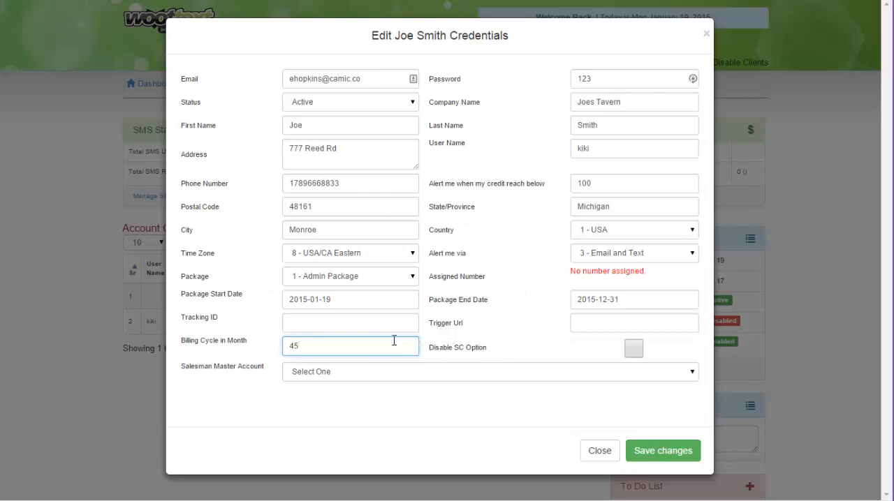
{"action": "left_click", "coordinate": [478, 323]}
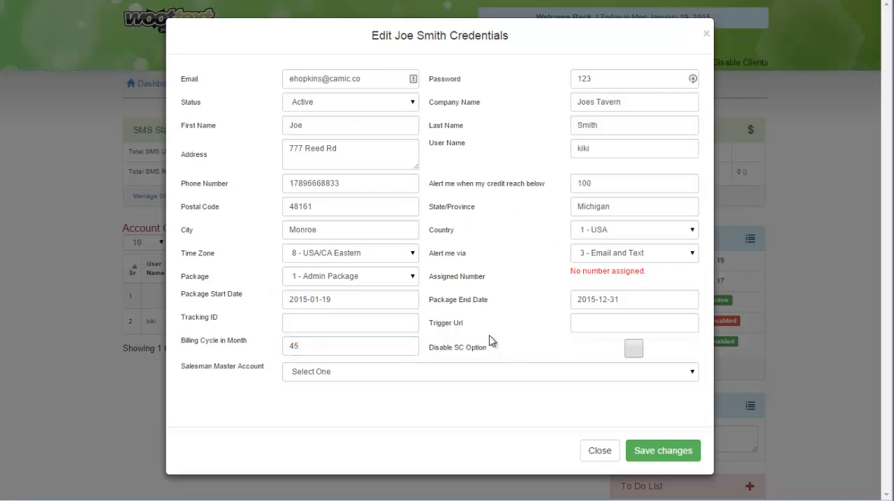
{"action": "left_click", "coordinate": [633, 352]}
Step: Choose the listed admin e-mail account as the salesman master account and close the client's credentials without saving
{"action": "left_click", "coordinate": [372, 370]}
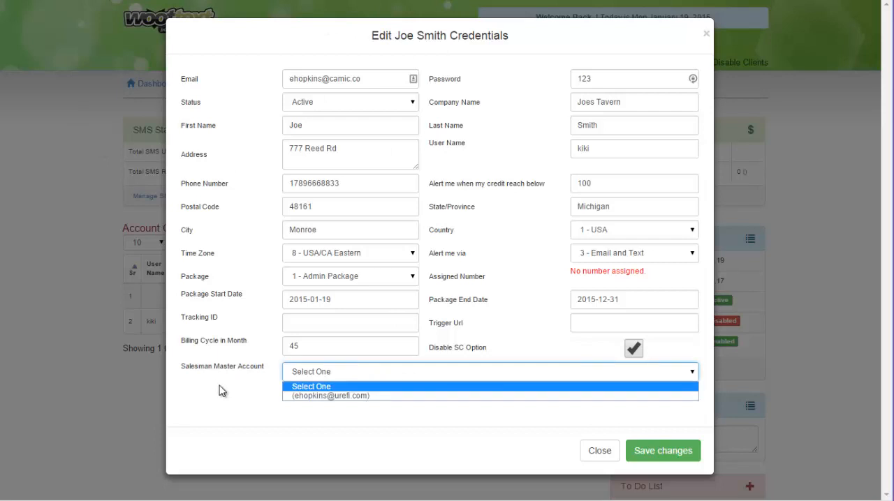
{"action": "left_click", "coordinate": [320, 397]}
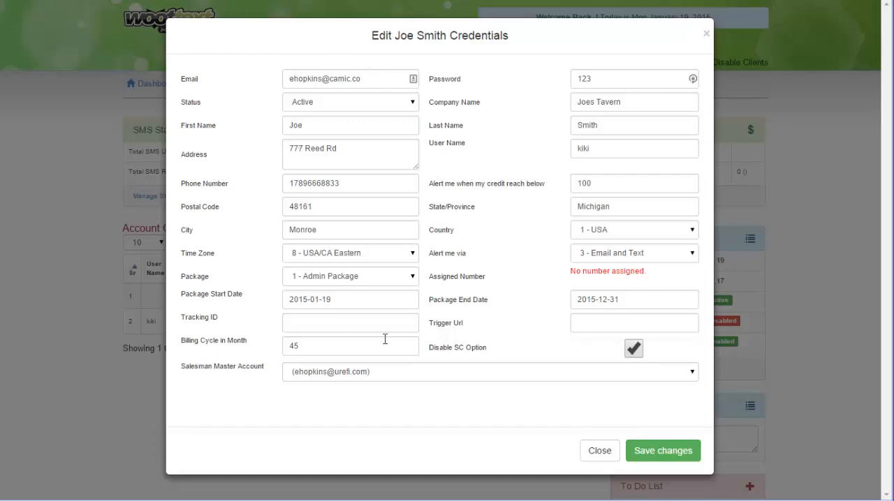
{"action": "left_click", "coordinate": [347, 377]}
{"action": "left_click", "coordinate": [314, 399]}
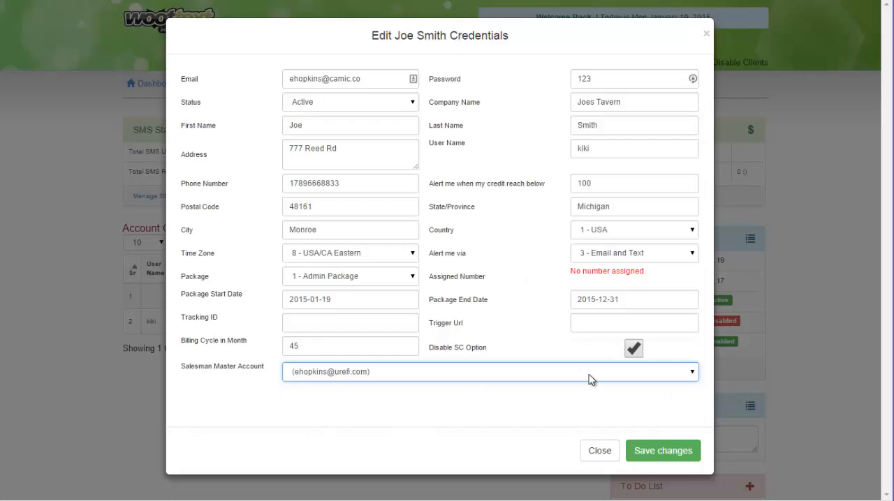
{"action": "left_click", "coordinate": [593, 455]}
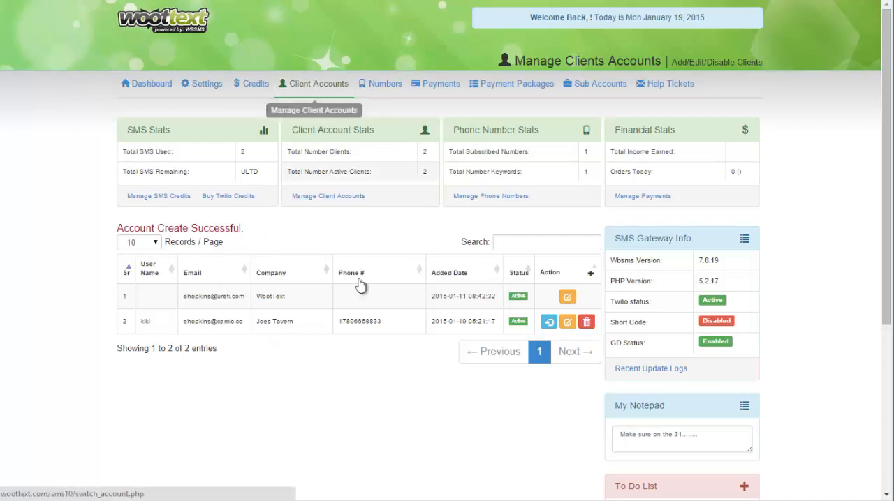
Step: Log into the Joes Tavern client account from the client list and look over its gateway home page
{"action": "left_click", "coordinate": [548, 324]}
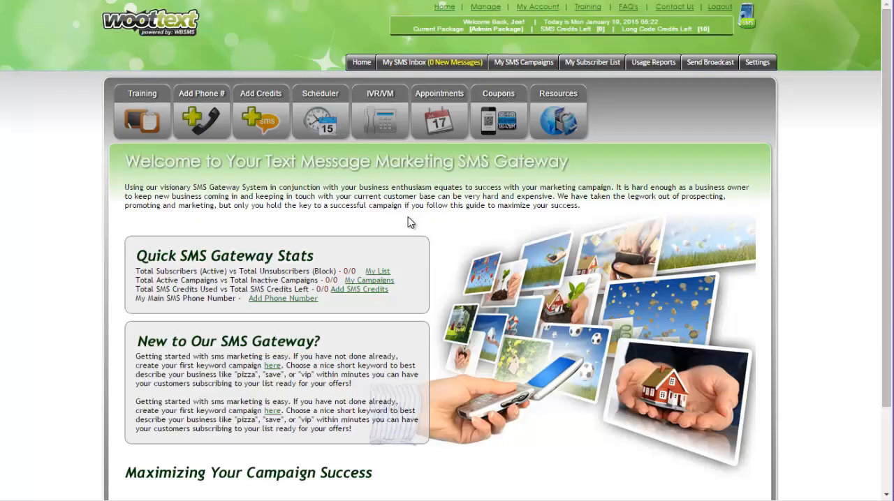
{"action": "scroll", "coordinate": [408, 217], "scroll_direction": "down", "scroll_amount": 2}
{"action": "scroll", "coordinate": [408, 216], "scroll_direction": "up", "scroll_amount": 2}
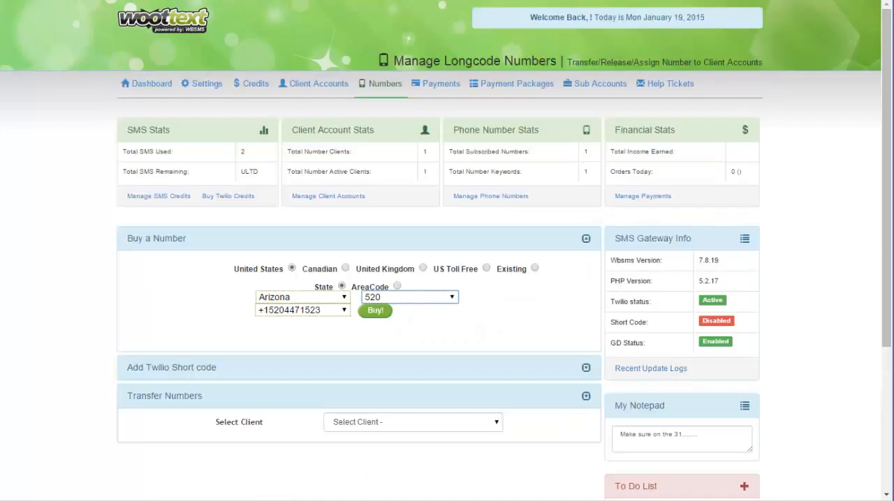
Step: Open the SMS credits management, select the Joes Tavern client's user, and add 1000 SMS/call credits to that account
{"action": "left_click", "coordinate": [259, 86]}
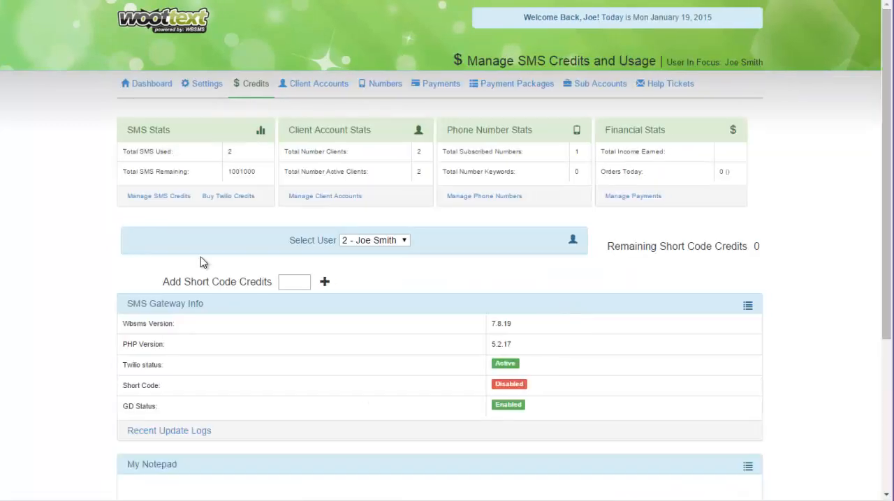
{"action": "left_click", "coordinate": [372, 241]}
{"action": "left_click", "coordinate": [373, 260]}
{"action": "left_click", "coordinate": [386, 364]}
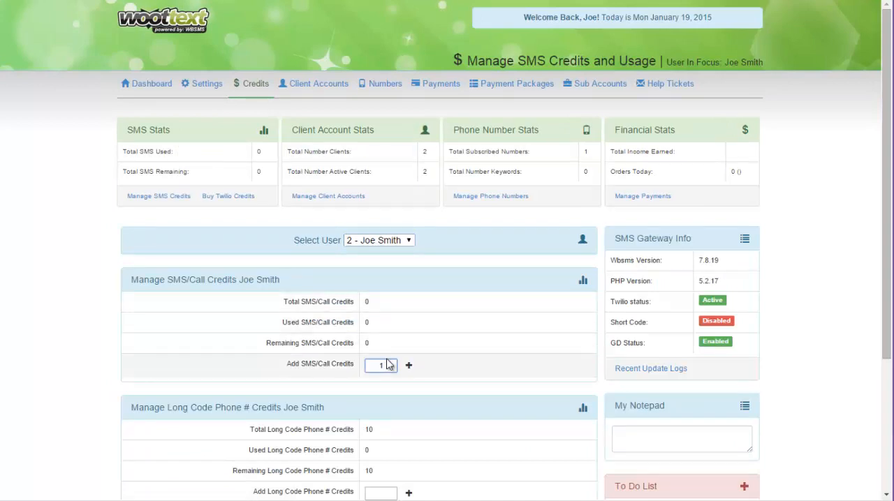
{"action": "key", "text": "Return"}
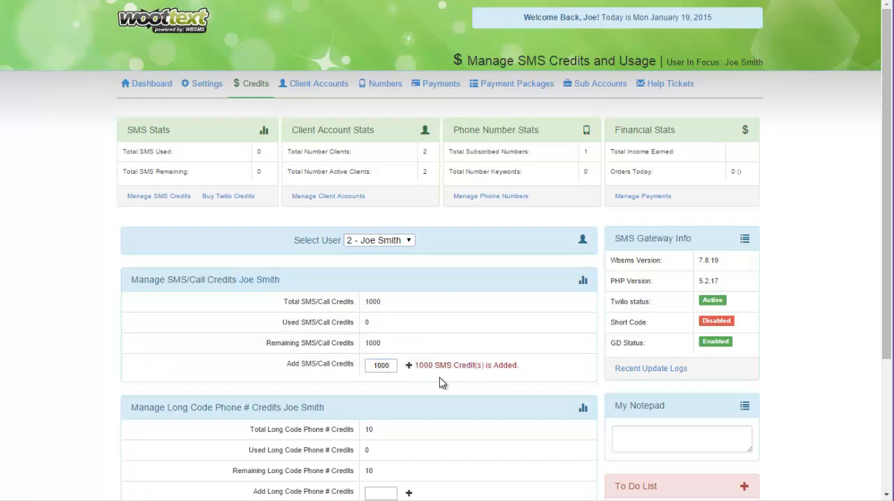
Step: Try to add long code phone number credits for the selected client with the amount left empty
{"action": "scroll", "coordinate": [426, 377], "scroll_direction": "down", "scroll_amount": 2}
{"action": "left_click", "coordinate": [390, 365]}
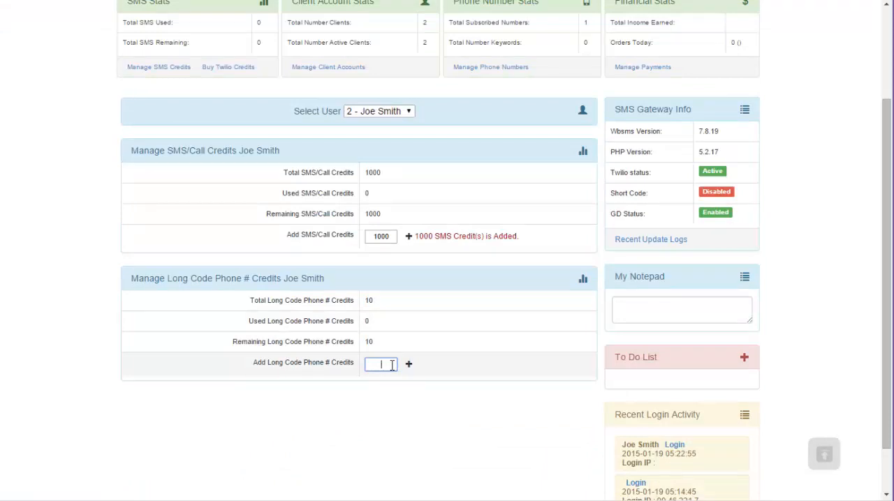
{"action": "left_click", "coordinate": [409, 364]}
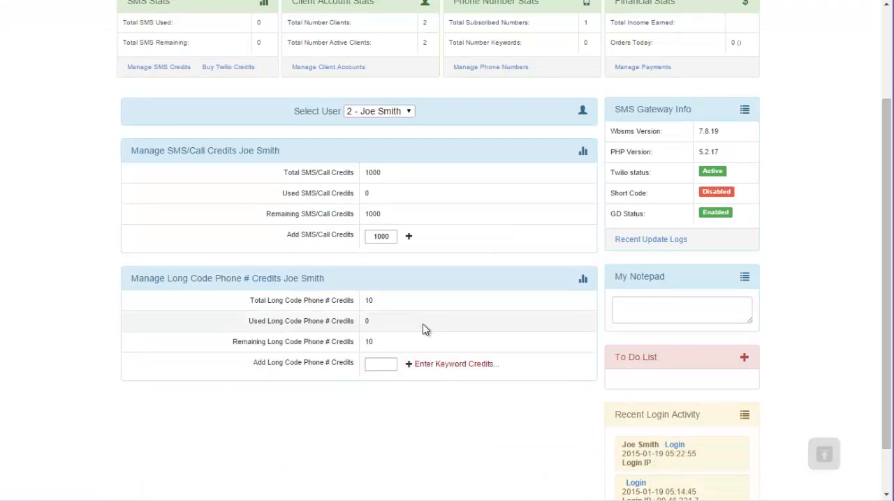
{"action": "scroll", "coordinate": [399, 349], "scroll_direction": "up", "scroll_amount": 2}
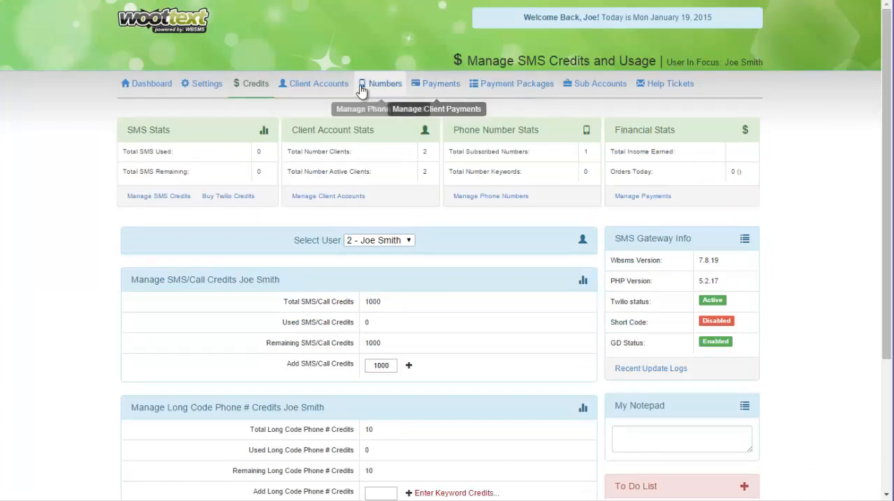
{"action": "left_click", "coordinate": [251, 85]}
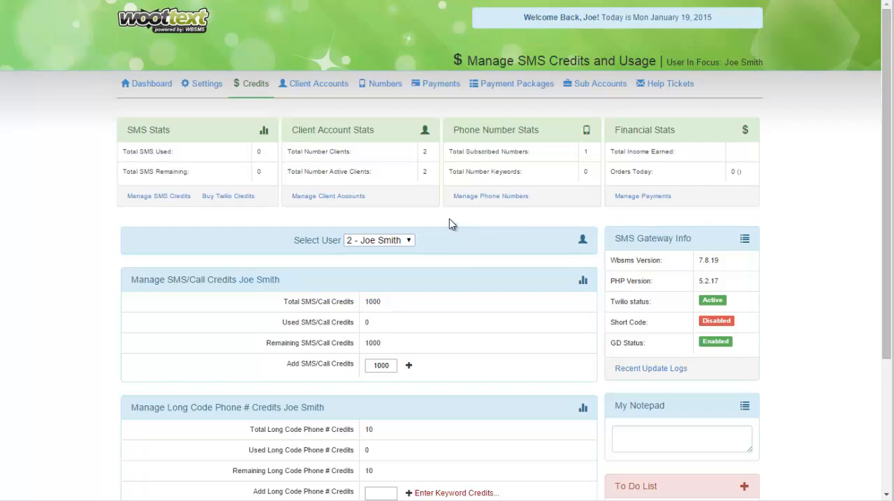
Step: Open the client accounts list, check the records-per-page choices, and search the list for the Joes Tavern client
{"action": "left_click", "coordinate": [314, 86]}
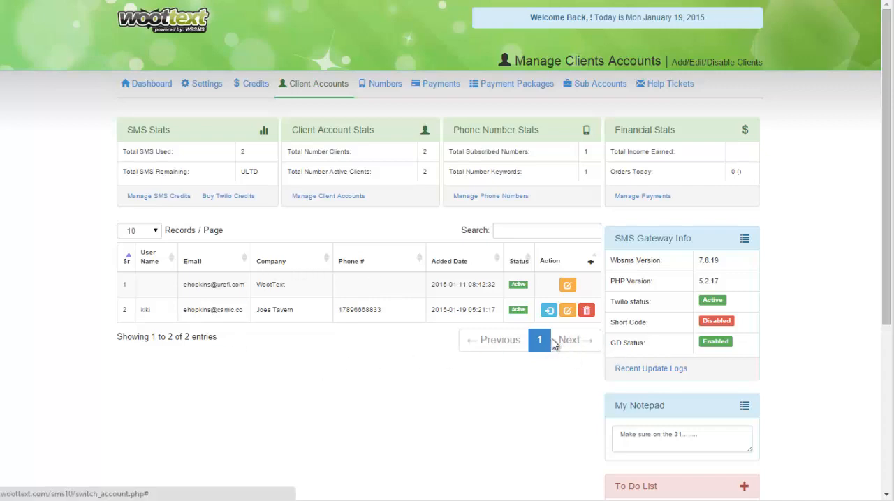
{"action": "left_click", "coordinate": [140, 230]}
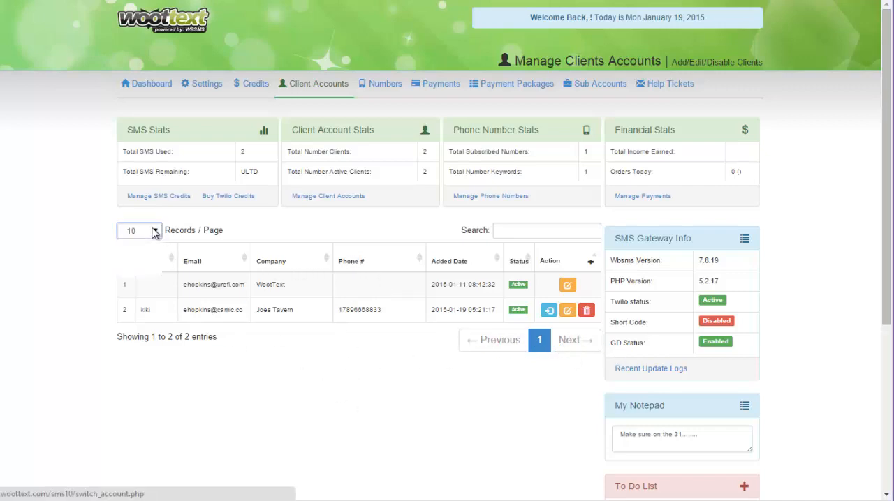
{"action": "left_click", "coordinate": [276, 234]}
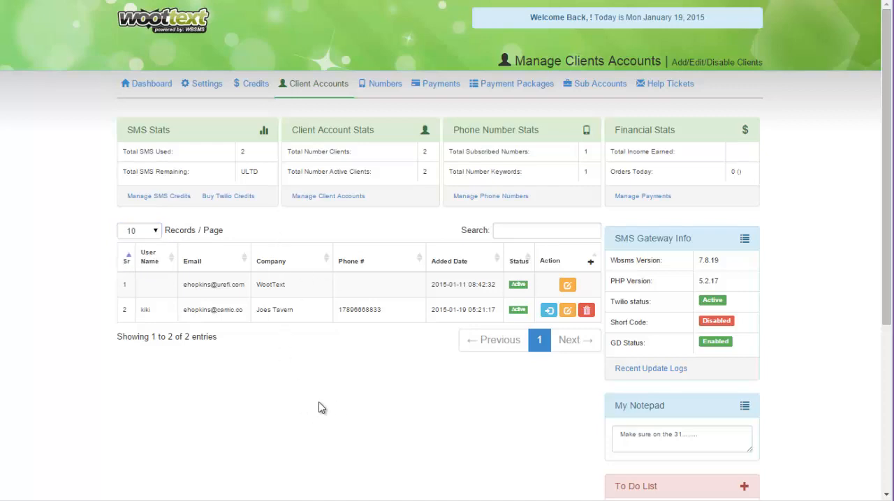
{"action": "left_click", "coordinate": [523, 230]}
{"action": "type", "text": "joe"}
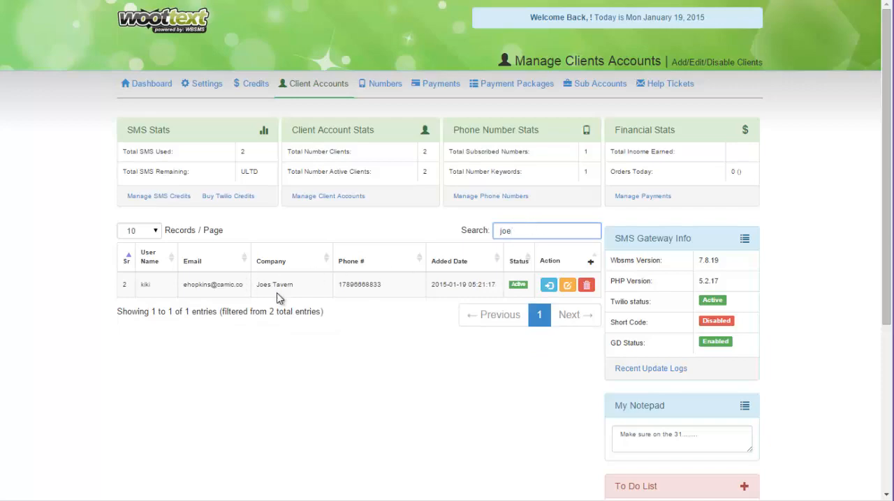
Step: Review the Joes Tavern client's credentials and the package end date calendar, and close them without saving
{"action": "left_click", "coordinate": [567, 286]}
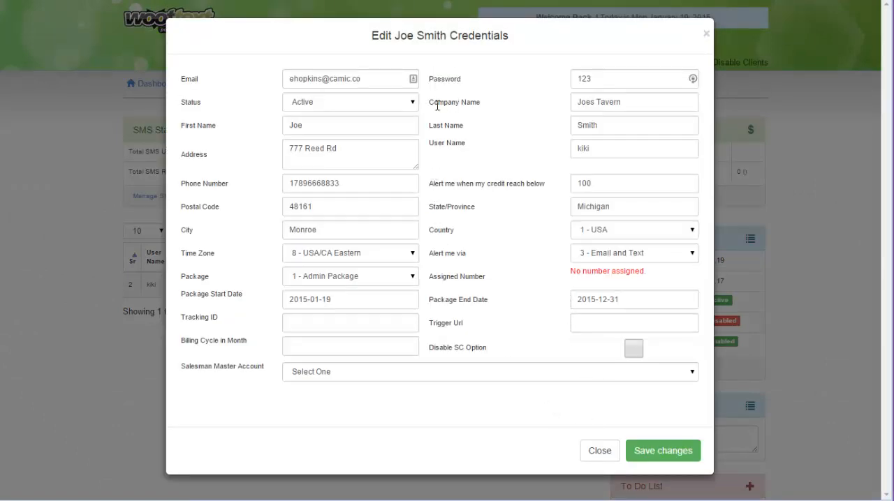
{"action": "left_click", "coordinate": [607, 299]}
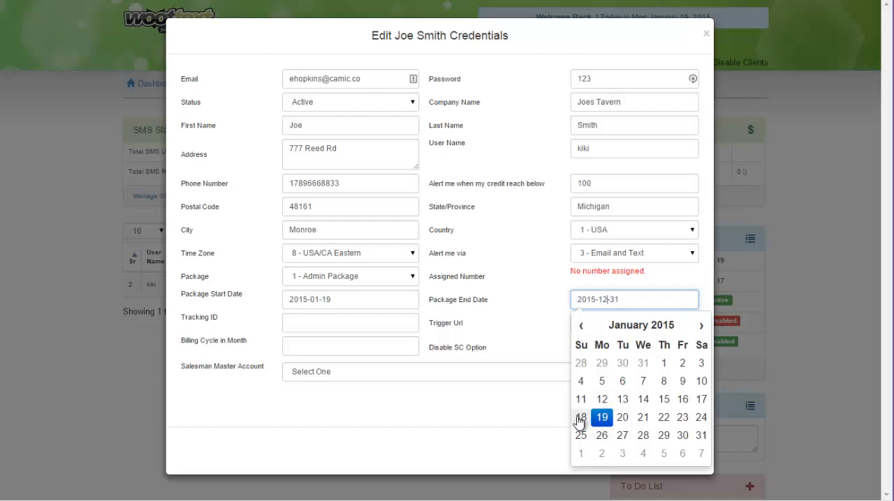
{"action": "left_click", "coordinate": [509, 308]}
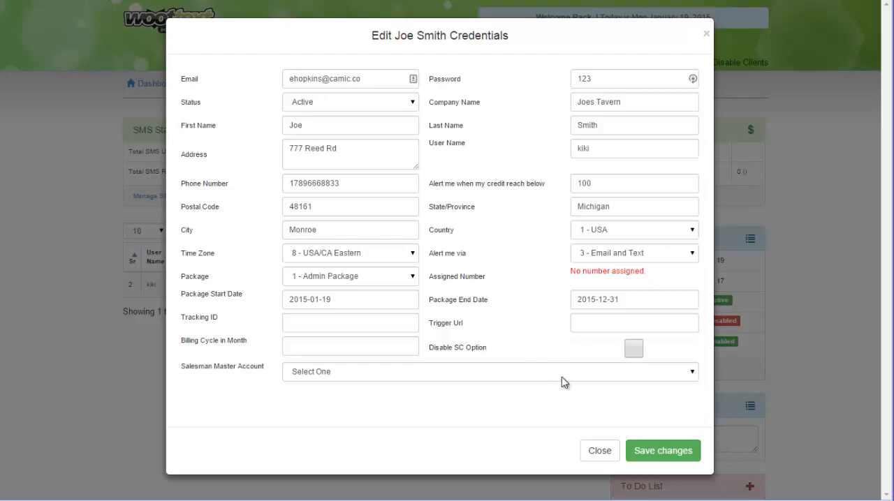
{"action": "left_click", "coordinate": [597, 451]}
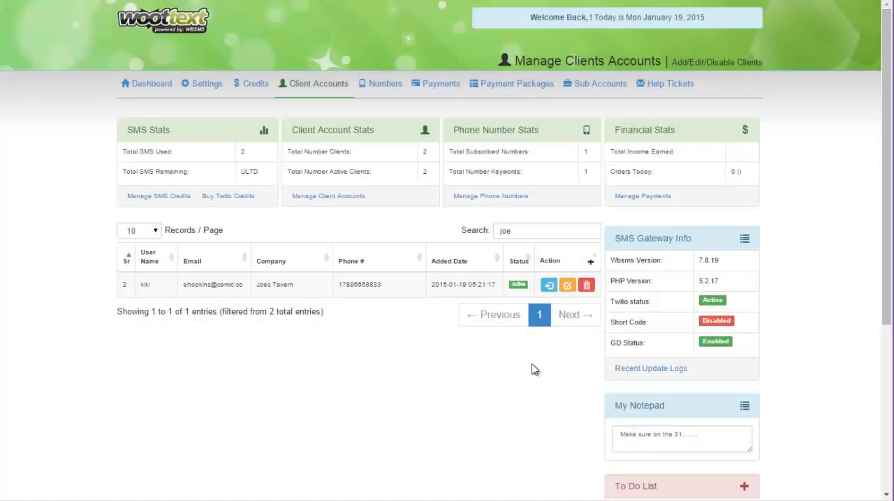